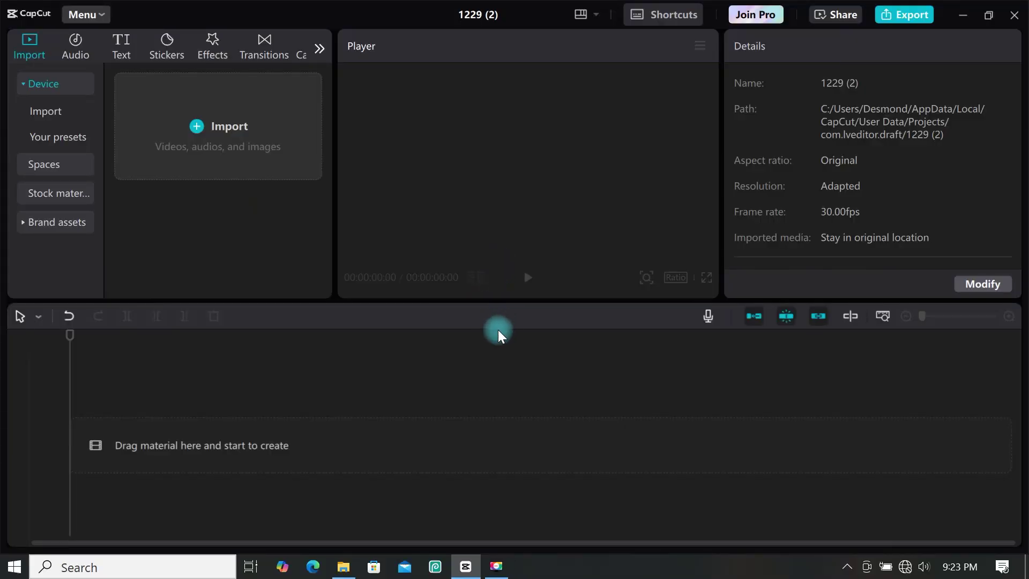
Step: Add the short black clip from Stock material to the timeline
{"action": "left_click", "coordinate": [83, 198]}
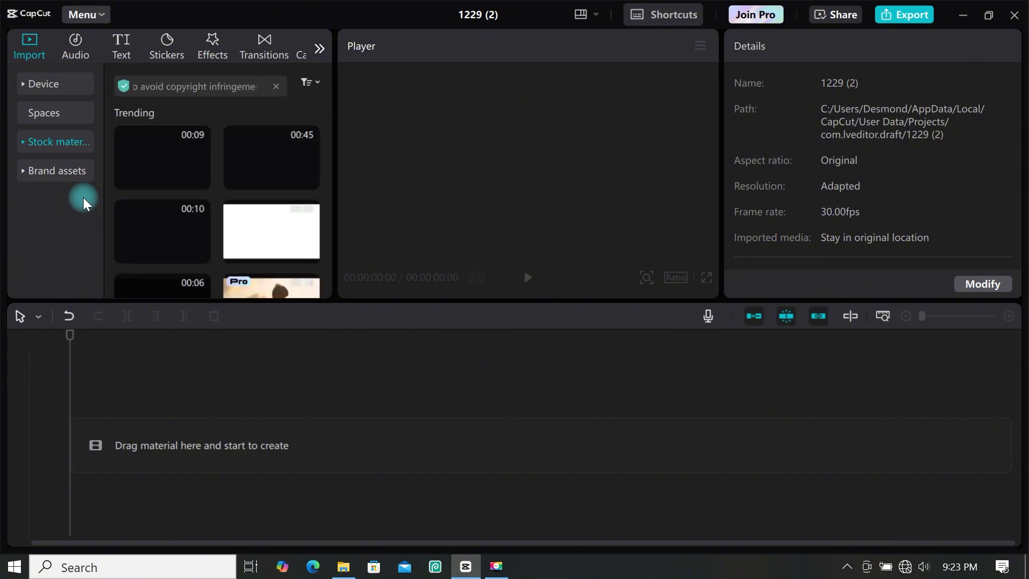
{"action": "scroll", "coordinate": [238, 199], "scroll_direction": "down", "scroll_amount": 3}
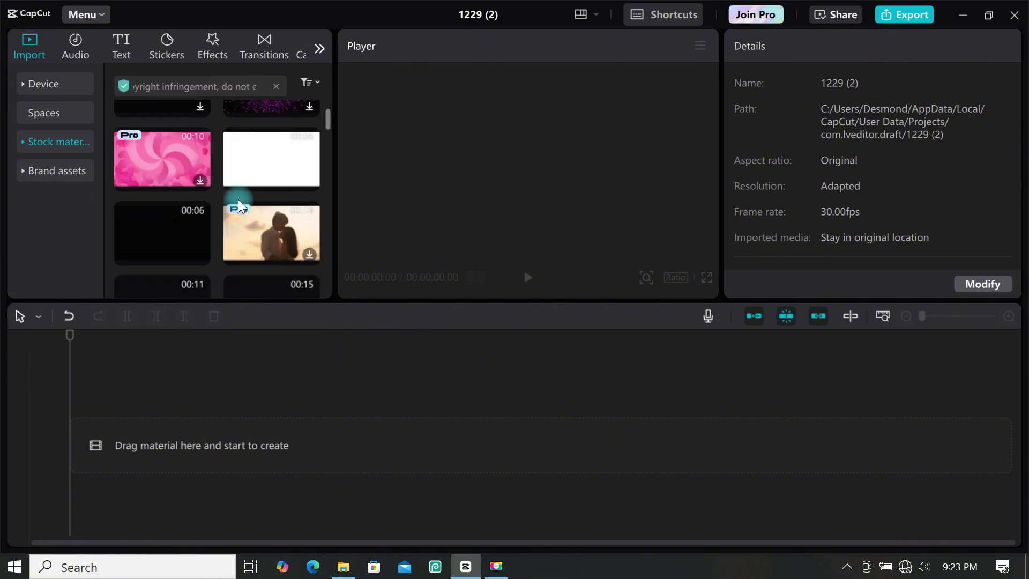
{"action": "left_click", "coordinate": [201, 182]}
Step: Freeze the frame at 2:09, delete both black pieces, and stretch the Freeze clip to 6:15
{"action": "left_click_drag", "start_coordinate": [296, 375], "coordinate": [290, 434]}
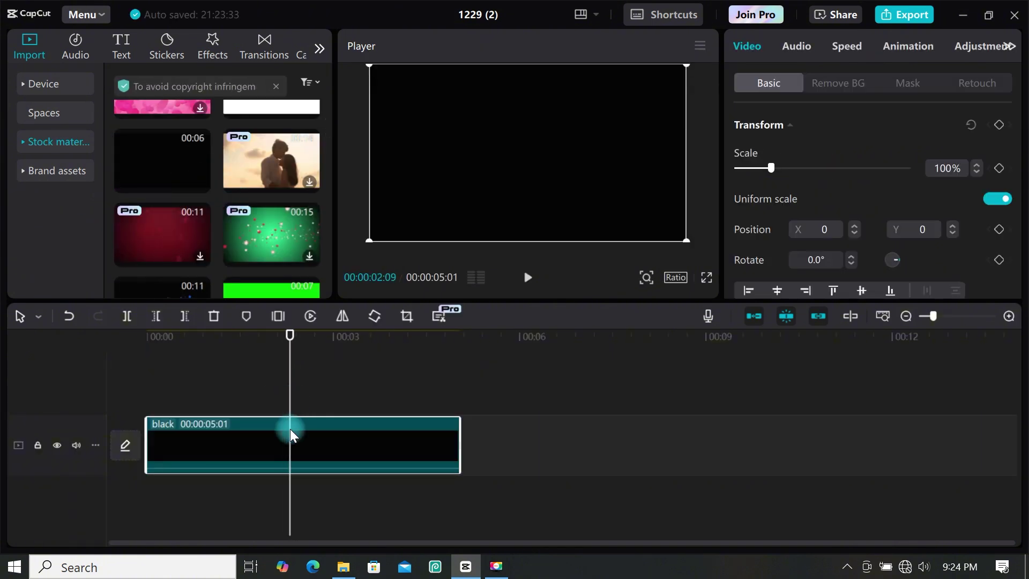
{"action": "left_click", "coordinate": [277, 316]}
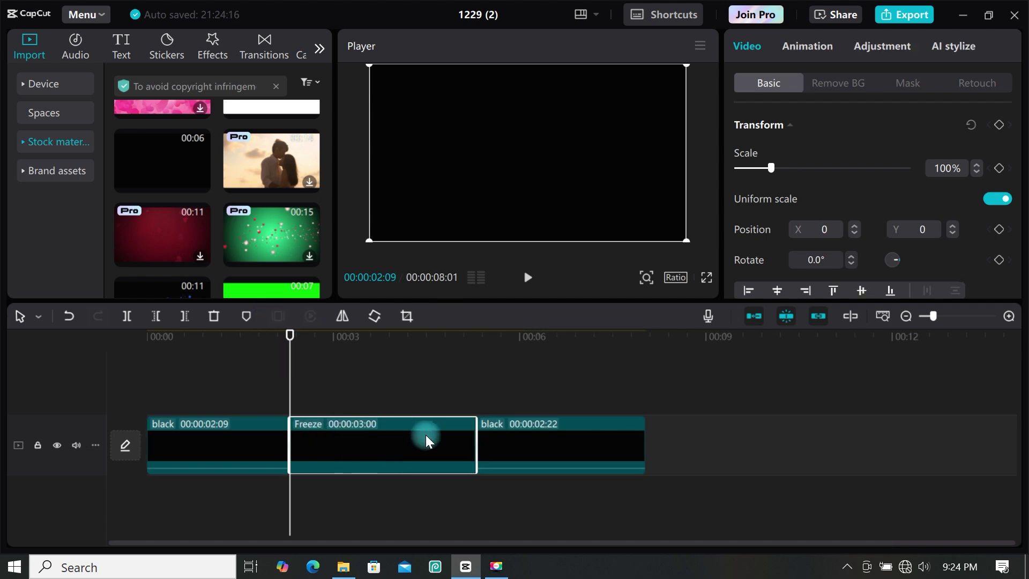
{"action": "left_click", "coordinate": [542, 445]}
{"action": "key", "text": "Delete"}
{"action": "left_click", "coordinate": [265, 442]}
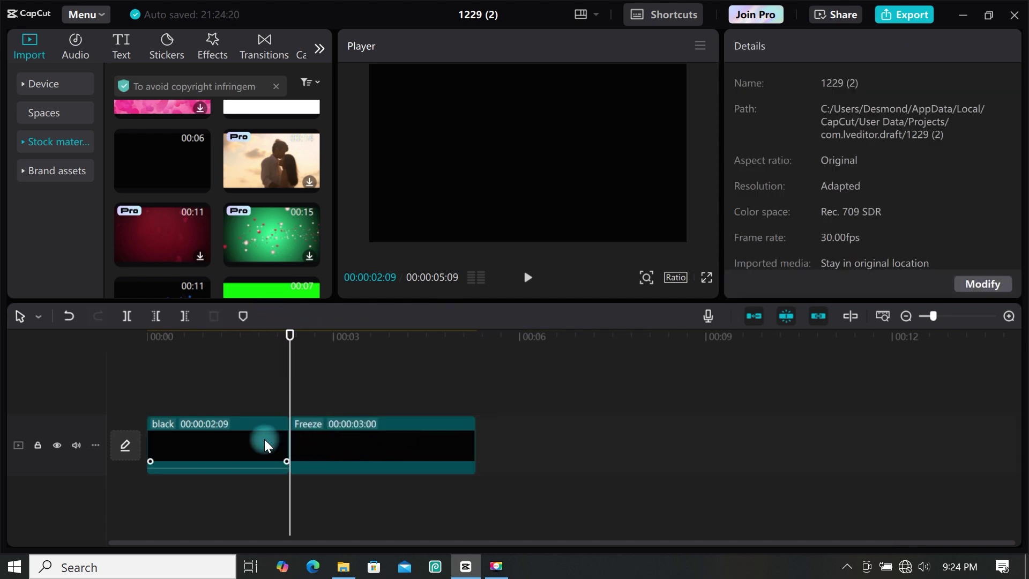
{"action": "key", "text": "Delete"}
{"action": "left_click_drag", "start_coordinate": [330, 432], "coordinate": [550, 416]}
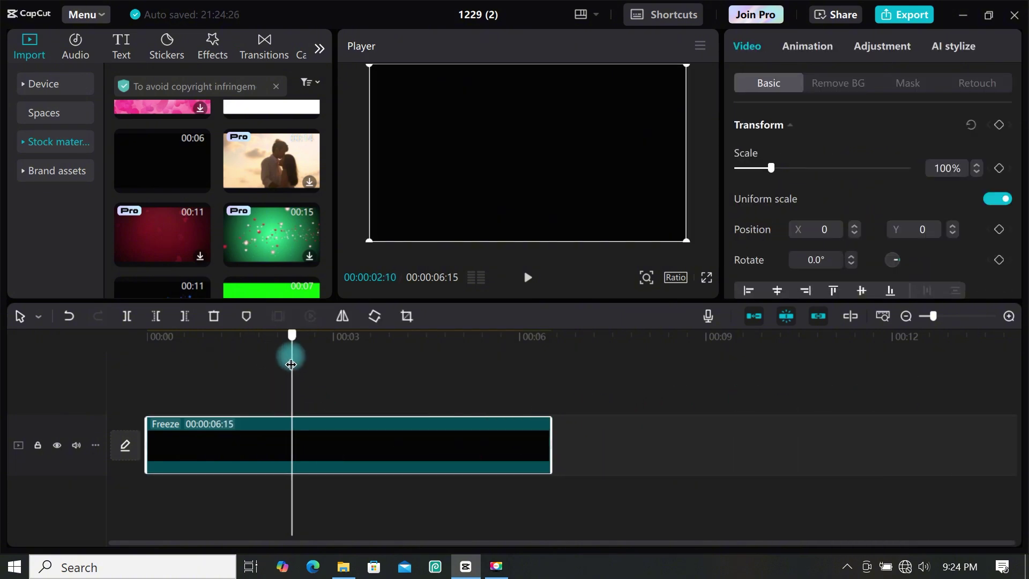
{"action": "left_click_drag", "start_coordinate": [289, 351], "coordinate": [121, 354]}
Step: Add a Default text clip spanning the Freeze clip and change its text to AUTO
{"action": "left_click", "coordinate": [132, 53]}
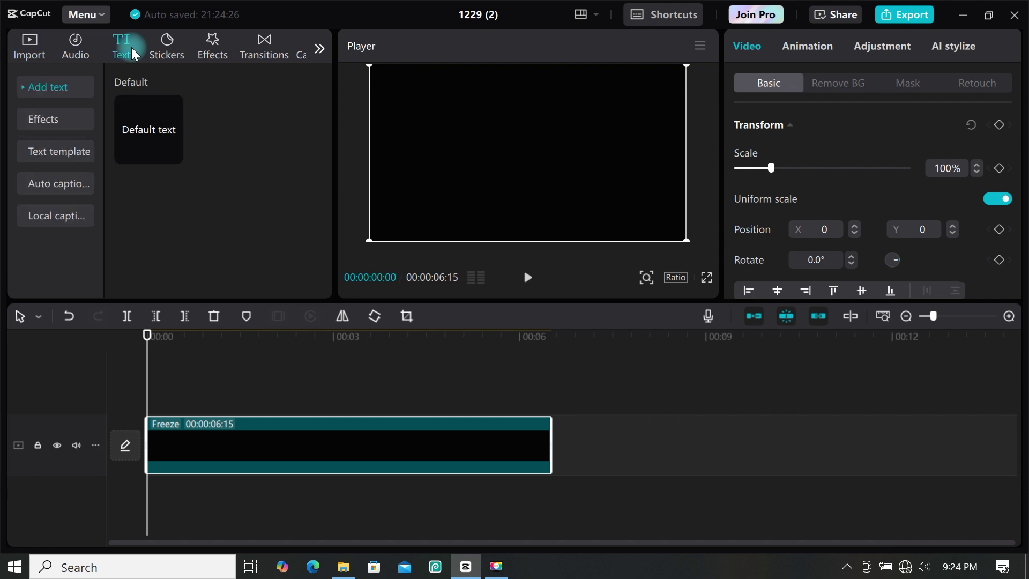
{"action": "left_click", "coordinate": [173, 153]}
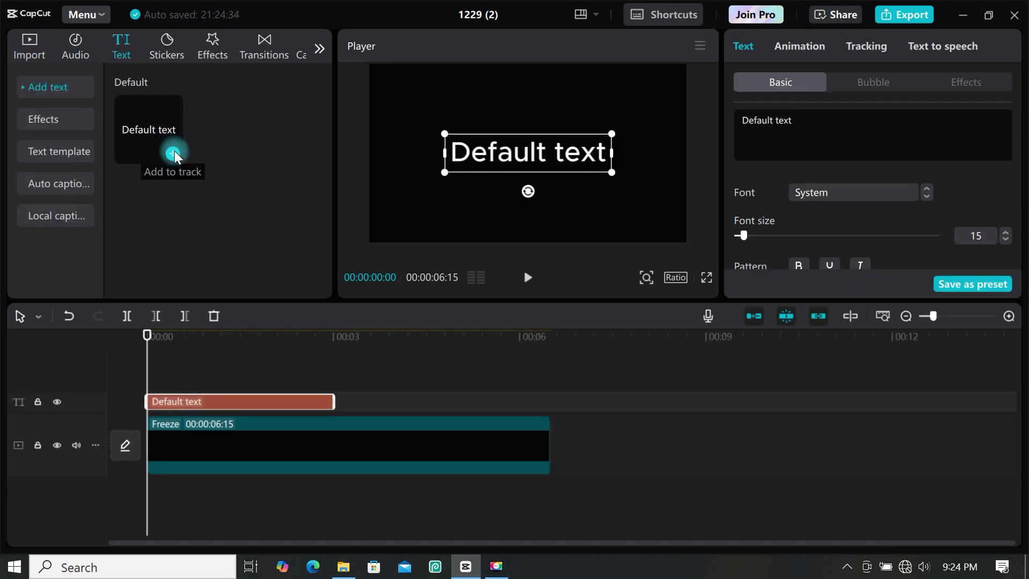
{"action": "left_click_drag", "start_coordinate": [334, 398], "coordinate": [551, 400]}
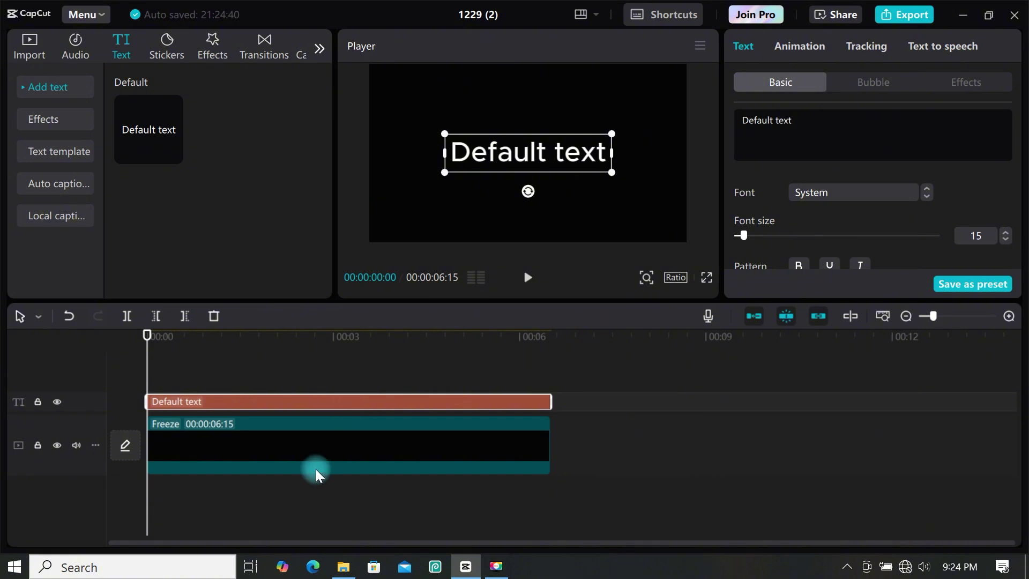
{"action": "left_click_drag", "start_coordinate": [836, 110], "coordinate": [743, 120]}
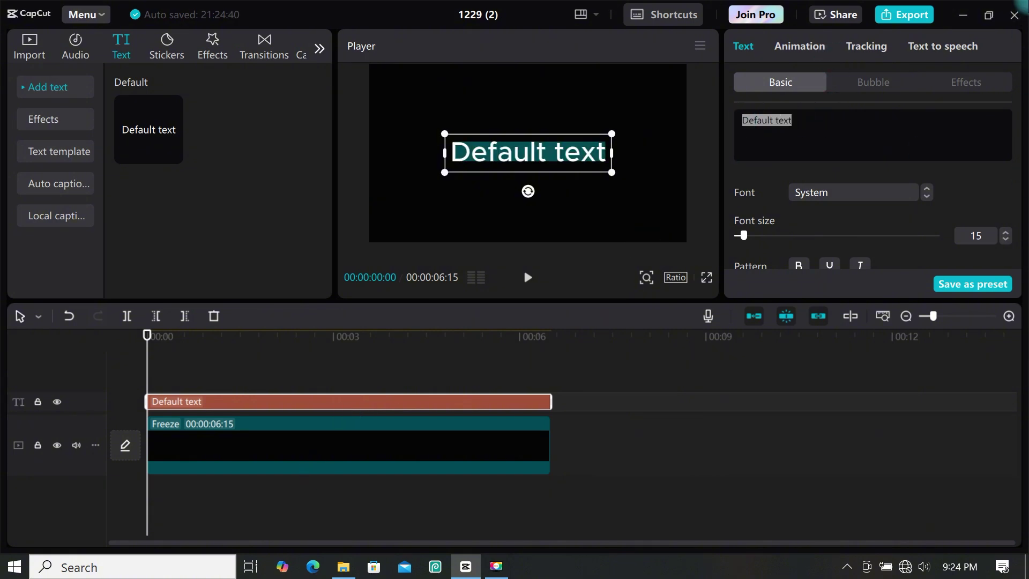
{"action": "type", "text": "AUTO"}
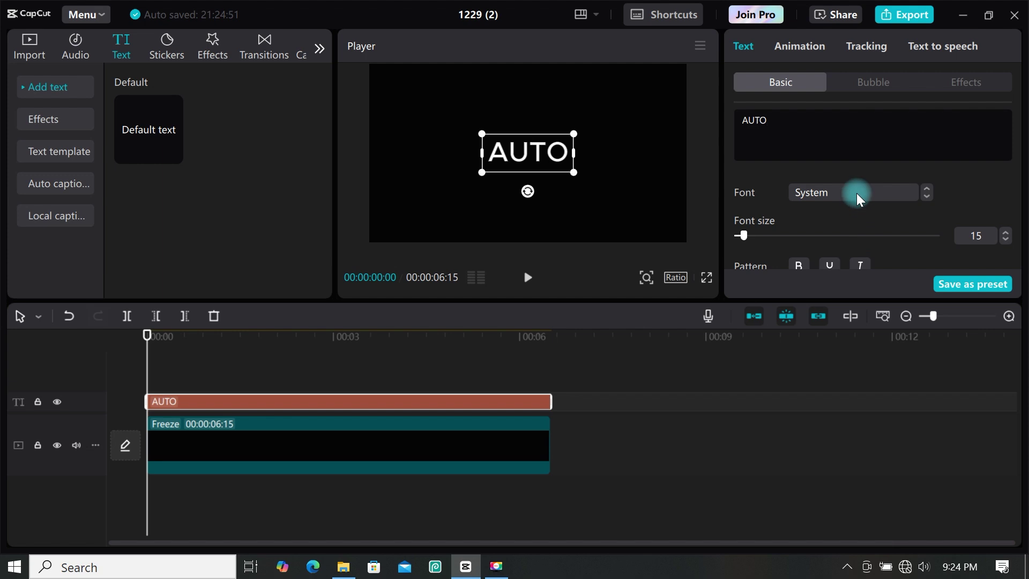
Step: Set the AUTO title's font to Montserrat and enlarge it in the frame
{"action": "left_click", "coordinate": [856, 193]}
{"action": "left_click", "coordinate": [847, 164]}
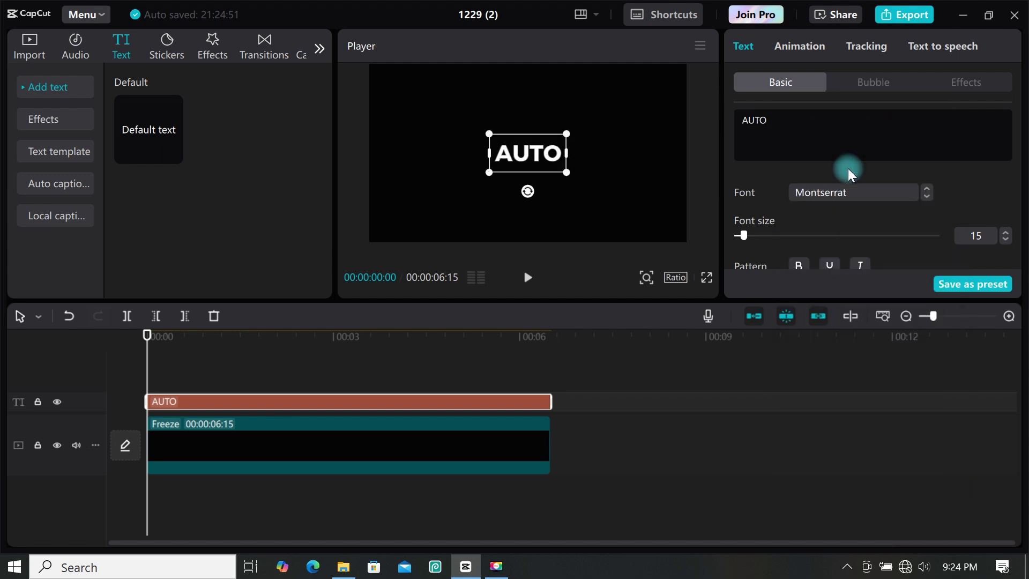
{"action": "left_click_drag", "start_coordinate": [566, 134], "coordinate": [831, 93]}
{"action": "left_click", "coordinate": [30, 45]}
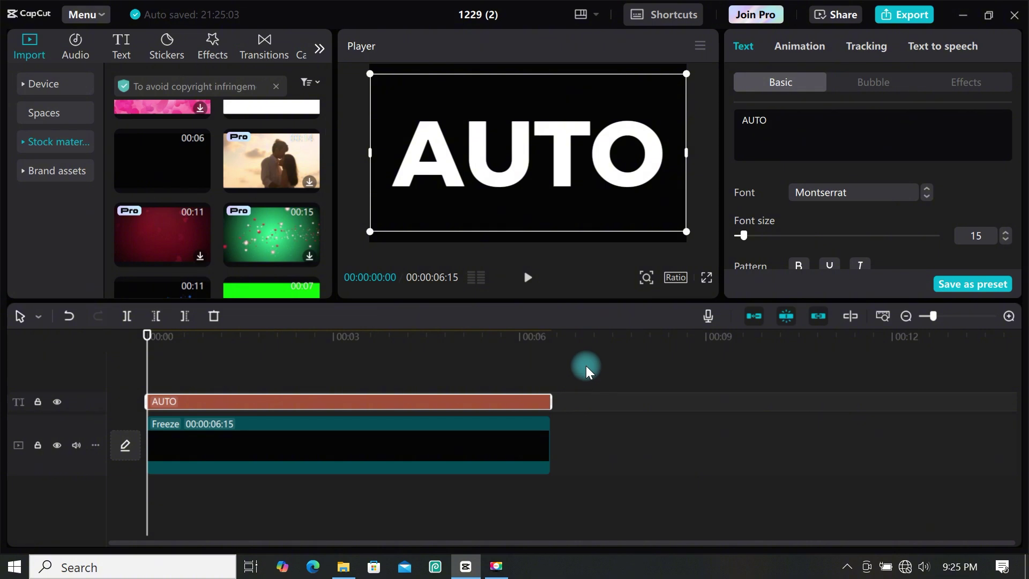
{"action": "scroll", "coordinate": [814, 199], "scroll_direction": "down", "scroll_amount": 3}
Step: Color AUTO bright green 32FF00, enlarge it to fill the frame, and select both clips
{"action": "left_click", "coordinate": [812, 229]}
{"action": "left_click", "coordinate": [832, 365]}
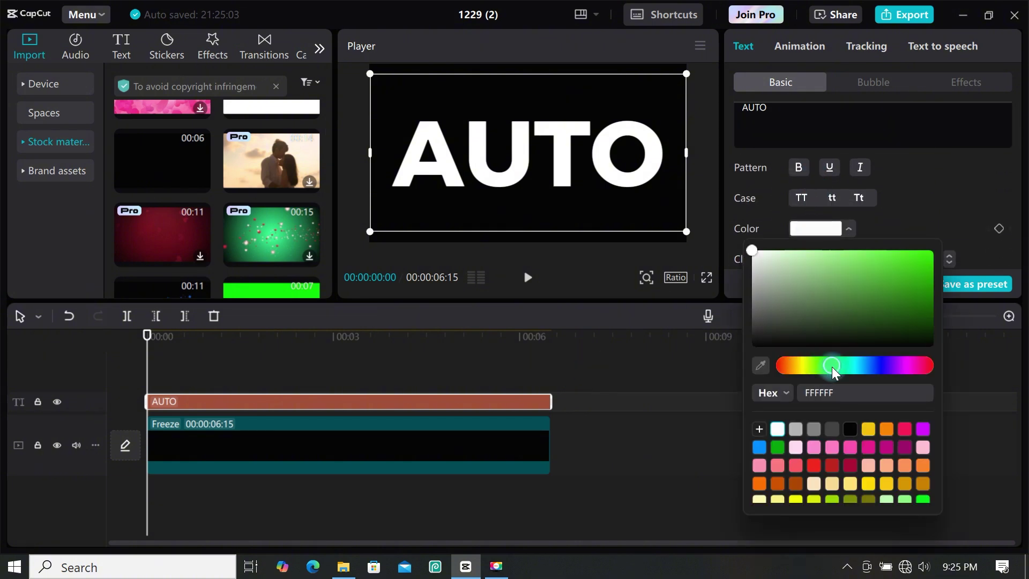
{"action": "left_click", "coordinate": [925, 267]}
{"action": "left_click", "coordinate": [936, 253]}
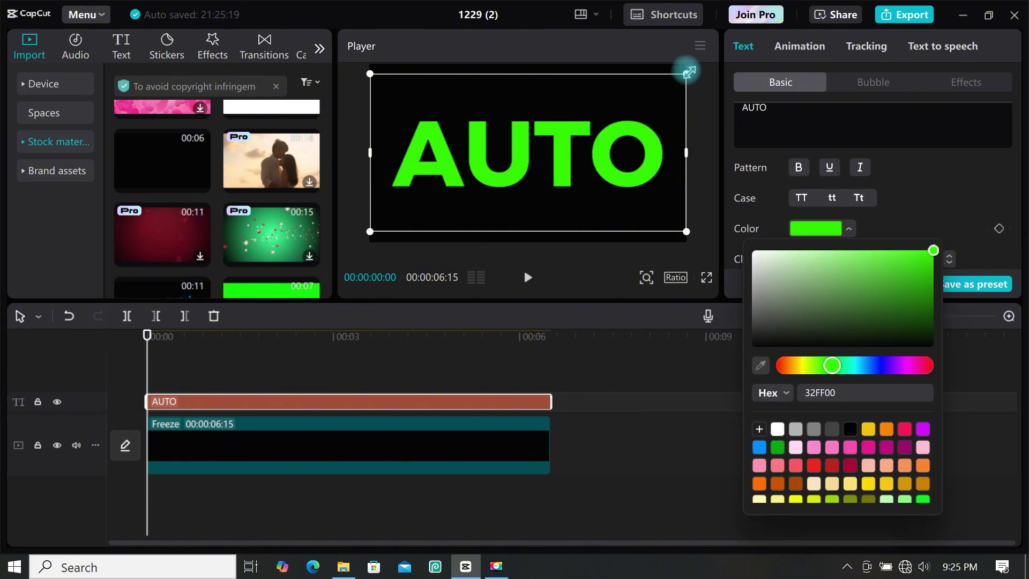
{"action": "left_click_drag", "start_coordinate": [686, 74], "coordinate": [706, 50]}
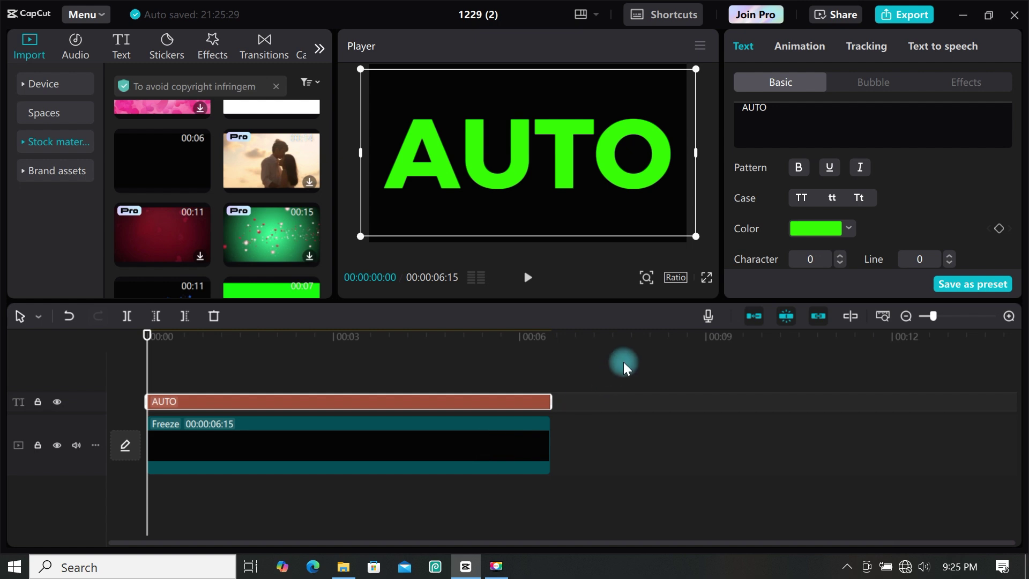
{"action": "left_click_drag", "start_coordinate": [623, 362], "coordinate": [472, 465]}
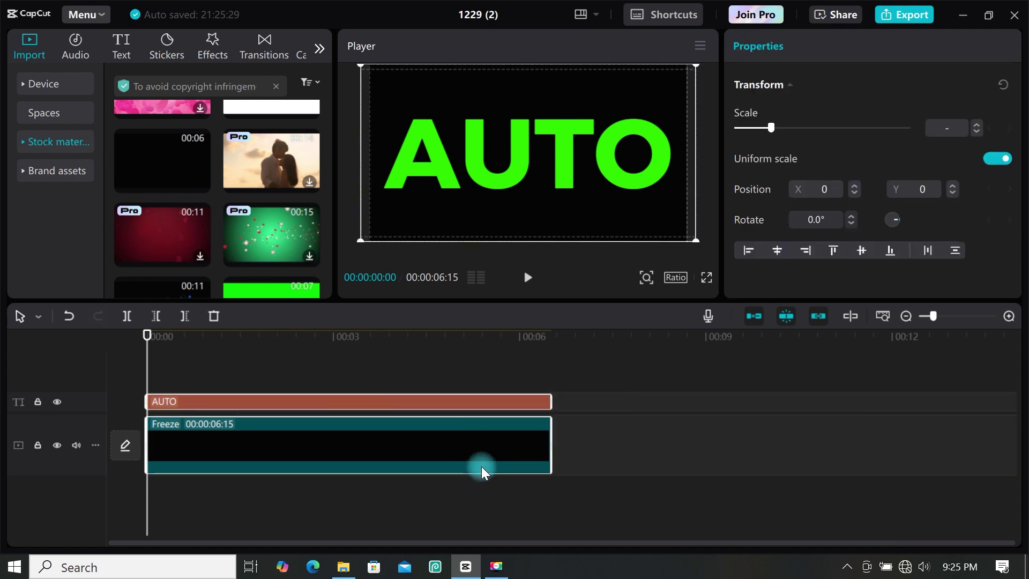
Step: Combine AUTO and Freeze into a compound clip above the car video, stretched to 8:07
{"action": "right_click", "coordinate": [378, 441]}
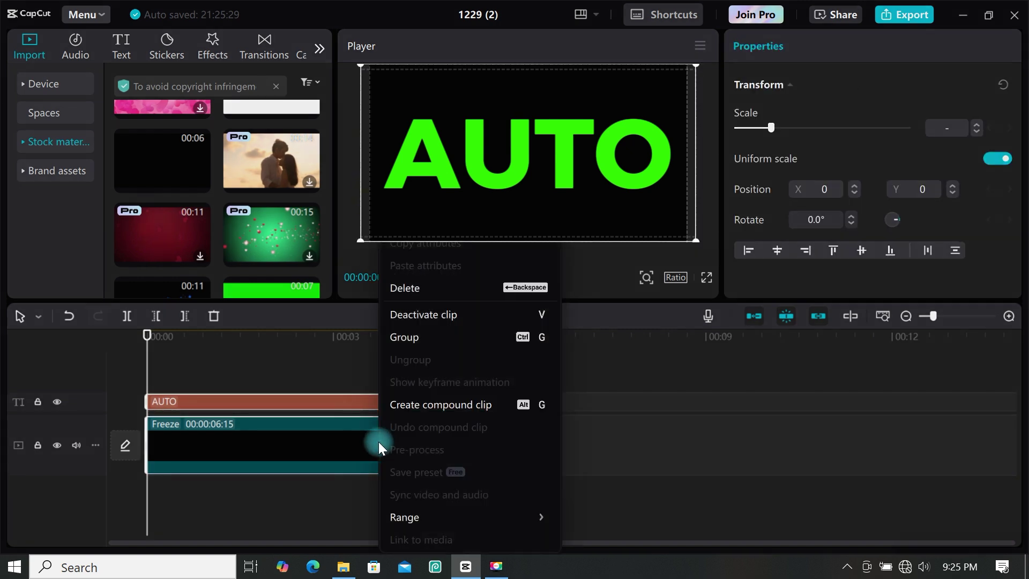
{"action": "left_click", "coordinate": [422, 408]}
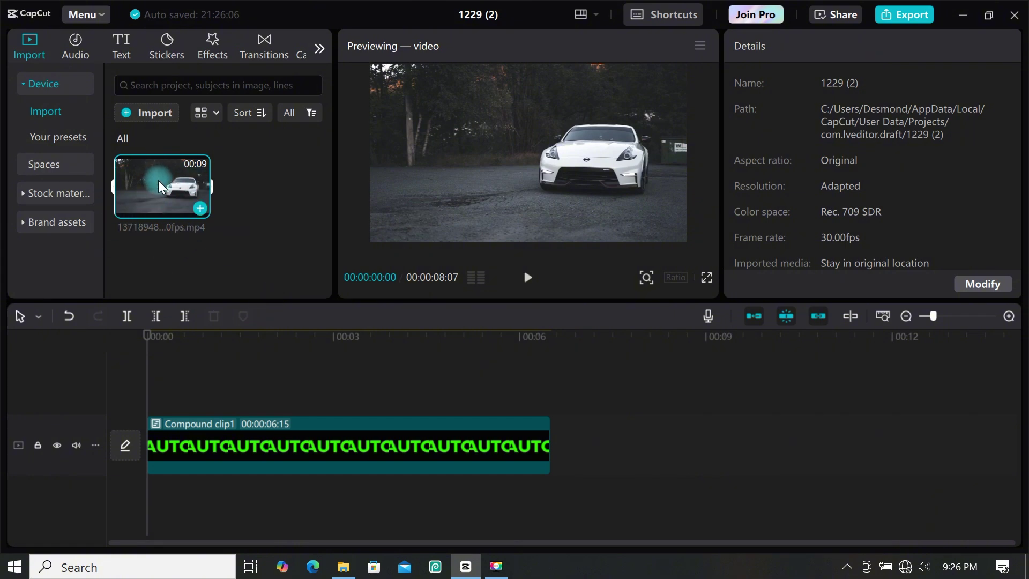
{"action": "left_click", "coordinate": [201, 209]}
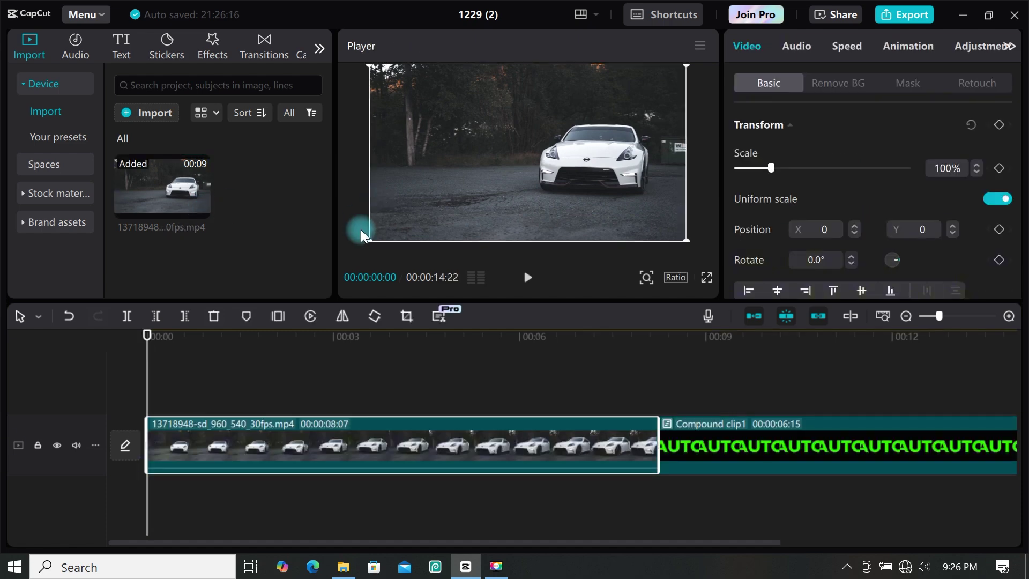
{"action": "left_click_drag", "start_coordinate": [724, 436], "coordinate": [208, 388]}
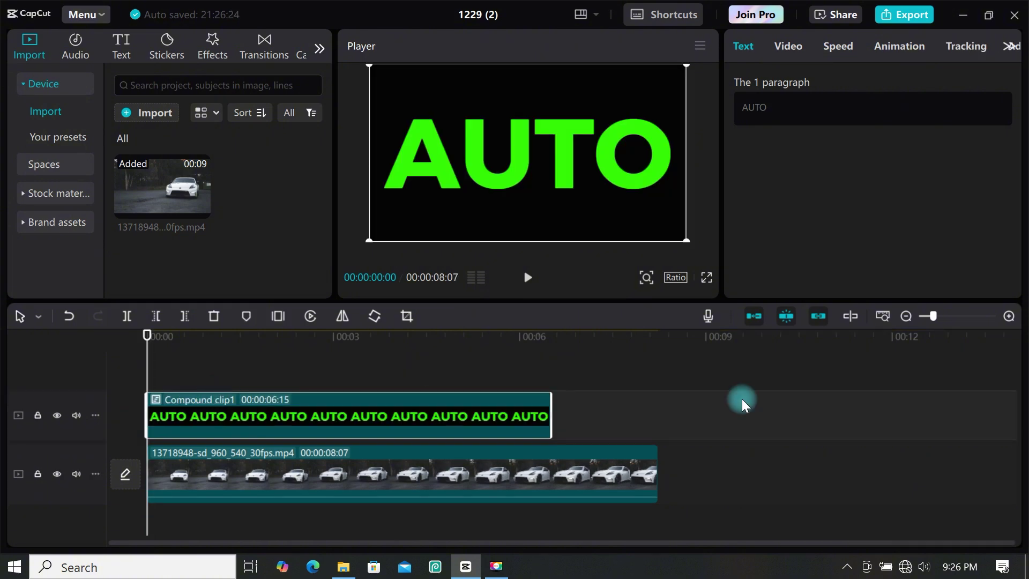
{"action": "left_click_drag", "start_coordinate": [558, 421], "coordinate": [658, 420]}
{"action": "left_click", "coordinate": [780, 48]}
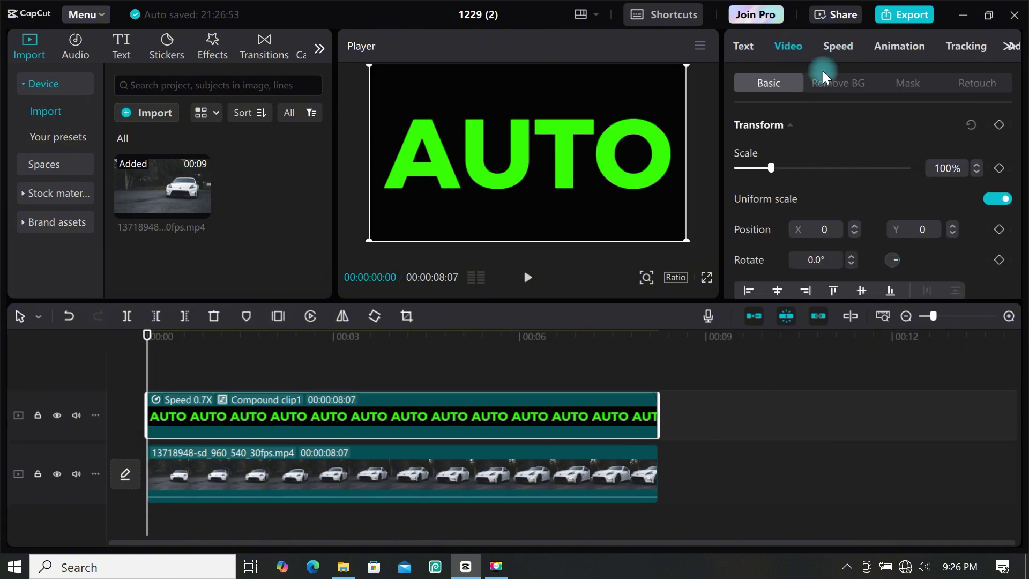
Step: Chroma-key the green out of the AUTO letters with intensity 62 and shadow 38
{"action": "left_click", "coordinate": [833, 85]}
{"action": "scroll", "coordinate": [750, 156], "scroll_direction": "down", "scroll_amount": 5}
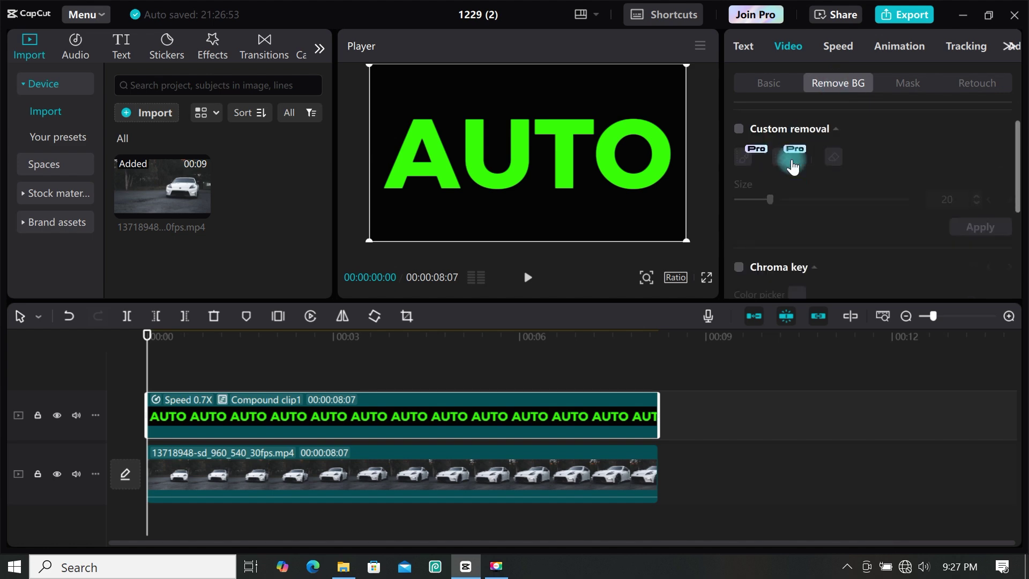
{"action": "left_click", "coordinate": [739, 147]}
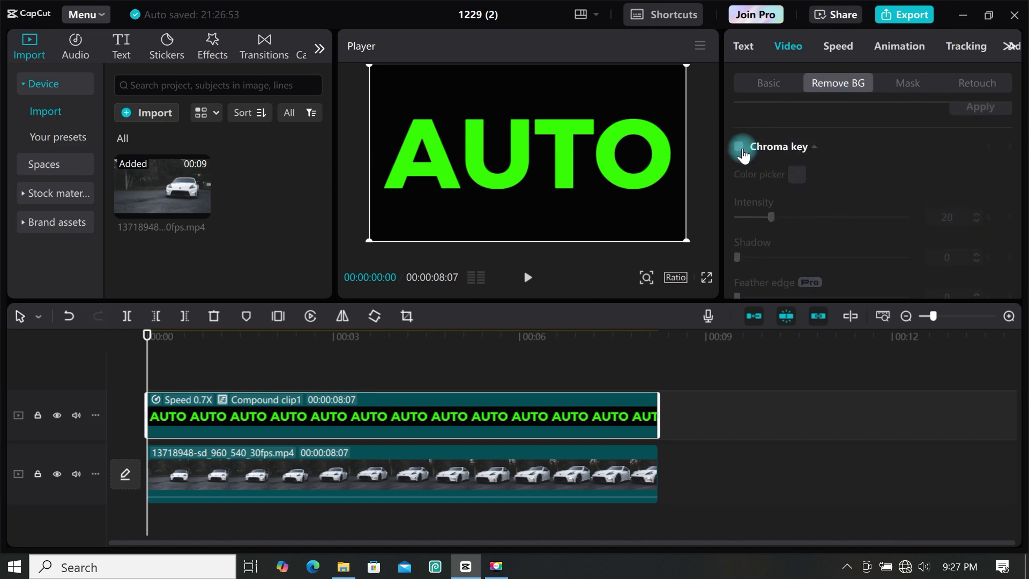
{"action": "left_click_drag", "start_coordinate": [641, 156], "coordinate": [653, 172]}
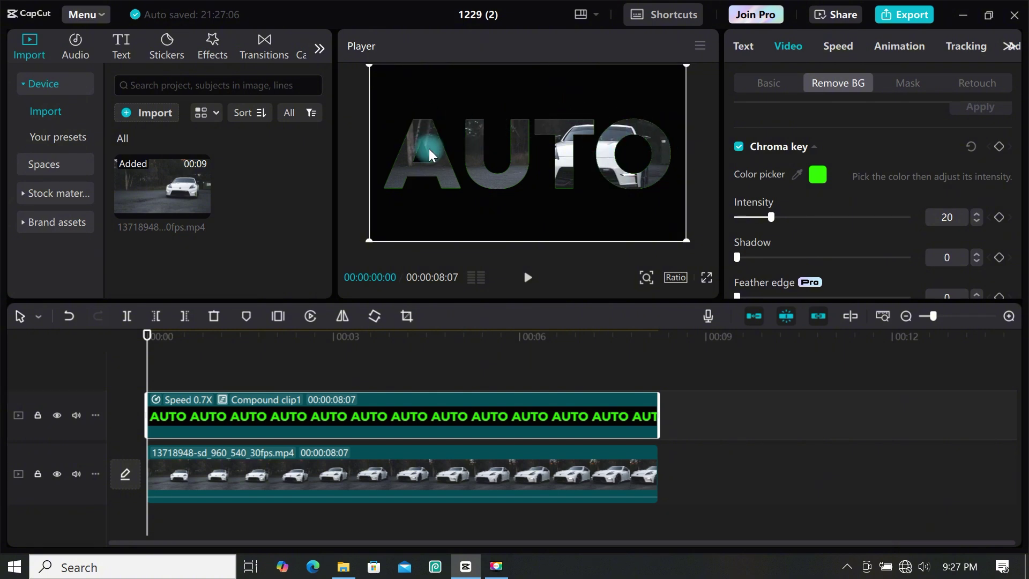
{"action": "left_click_drag", "start_coordinate": [772, 217], "coordinate": [843, 217]}
{"action": "left_click_drag", "start_coordinate": [749, 257], "coordinate": [802, 258]}
Step: Move the car video onto a track above the AUTO title clip
{"action": "left_click", "coordinate": [420, 487]}
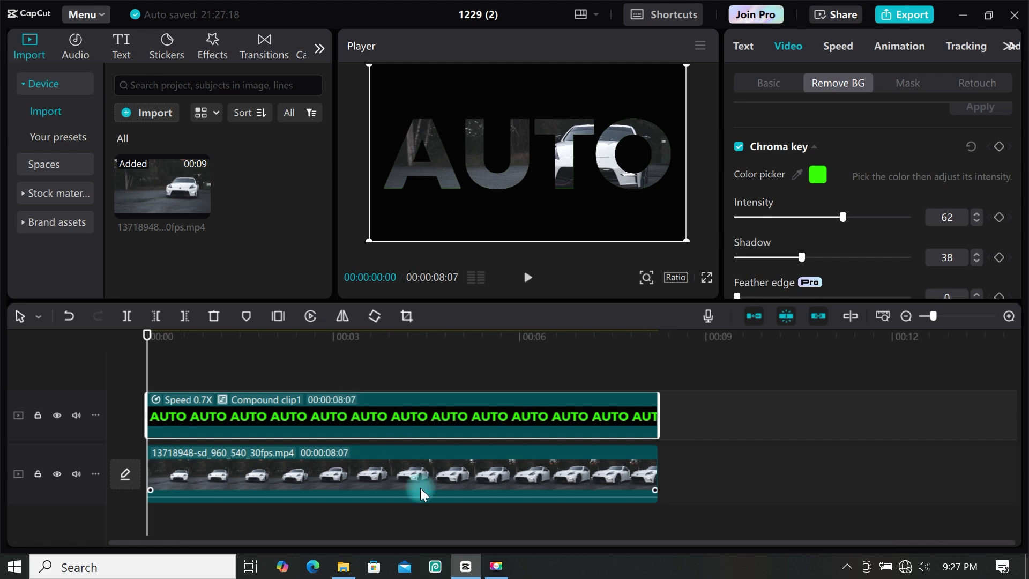
{"action": "left_click", "coordinate": [398, 474]}
{"action": "left_click_drag", "start_coordinate": [393, 478], "coordinate": [384, 382]}
Step: Cut the white car out of the top clip using Custom removal brushed over the car
{"action": "scroll", "coordinate": [367, 452], "scroll_direction": "down", "scroll_amount": 1}
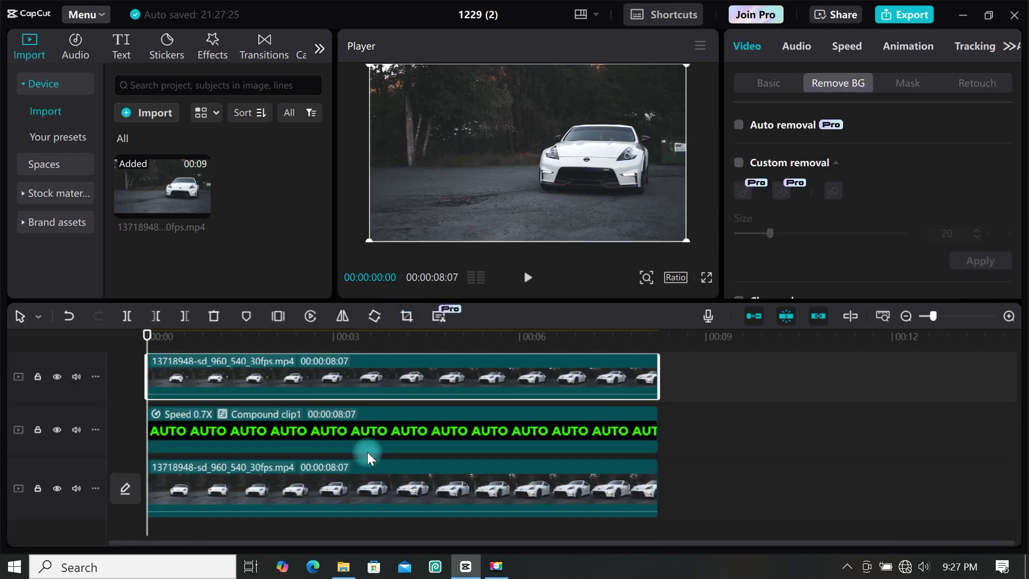
{"action": "left_click", "coordinate": [653, 199]}
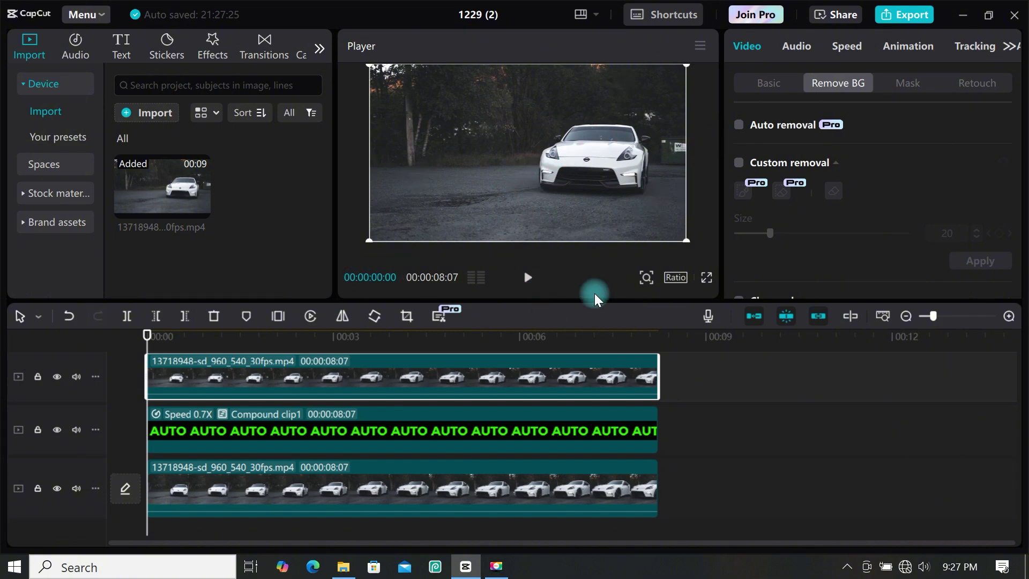
{"action": "left_click", "coordinate": [739, 162]}
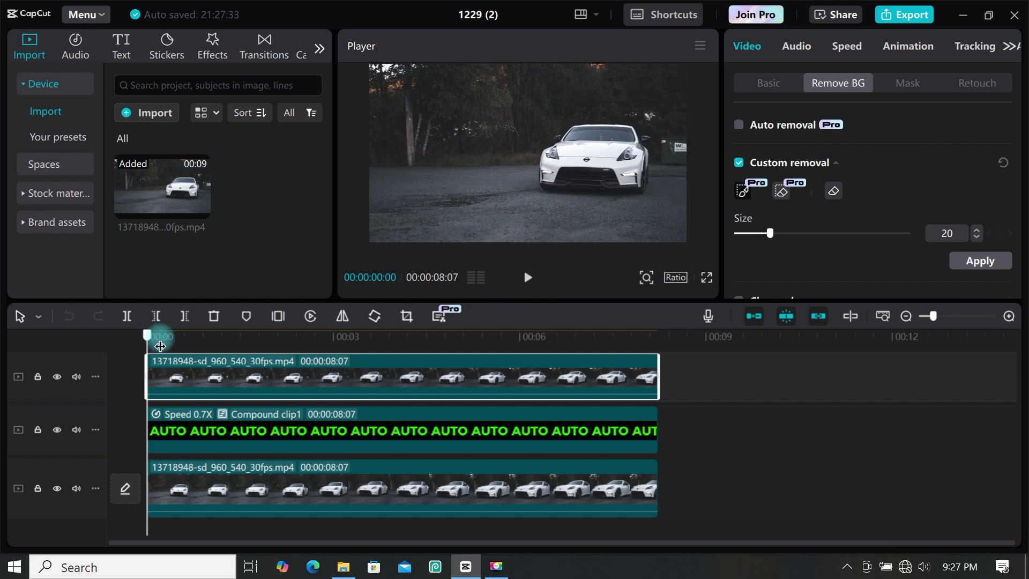
{"action": "left_click_drag", "start_coordinate": [147, 336], "coordinate": [323, 343]}
{"action": "mouse_move", "coordinate": [600, 117]}
{"action": "left_mouse_down"}
{"action": "mouse_move", "coordinate": [522, 126]}
{"action": "mouse_move", "coordinate": [481, 177]}
{"action": "mouse_move", "coordinate": [616, 177]}
{"action": "mouse_move", "coordinate": [558, 203]}
{"action": "left_mouse_up"}
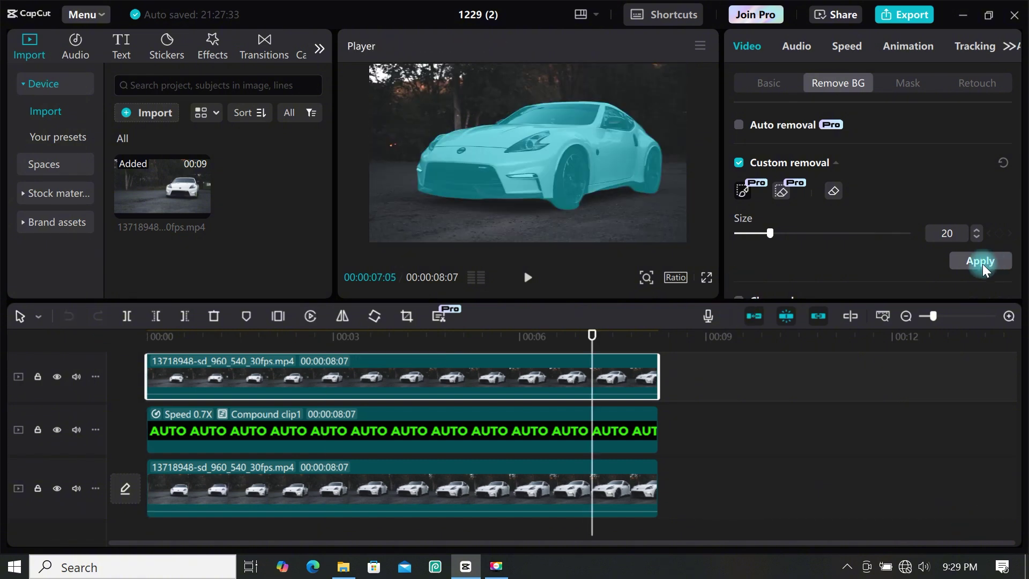
{"action": "left_click", "coordinate": [981, 261]}
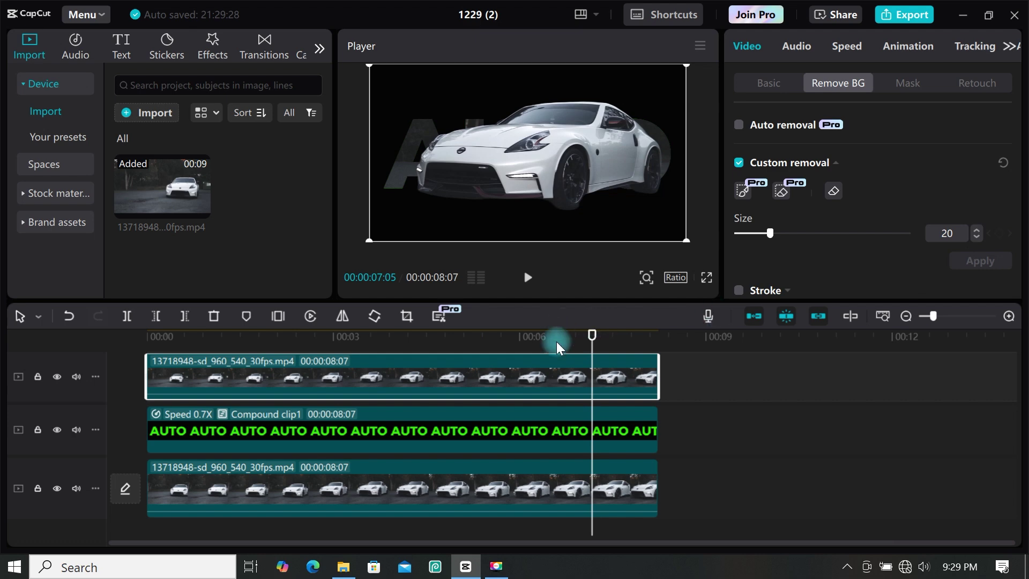
Step: Scrub back through the clip to check the car cutout in front of AUTO
{"action": "left_click", "coordinate": [592, 338]}
{"action": "left_click_drag", "start_coordinate": [592, 343], "coordinate": [129, 329]}
{"action": "left_click", "coordinate": [147, 420]}
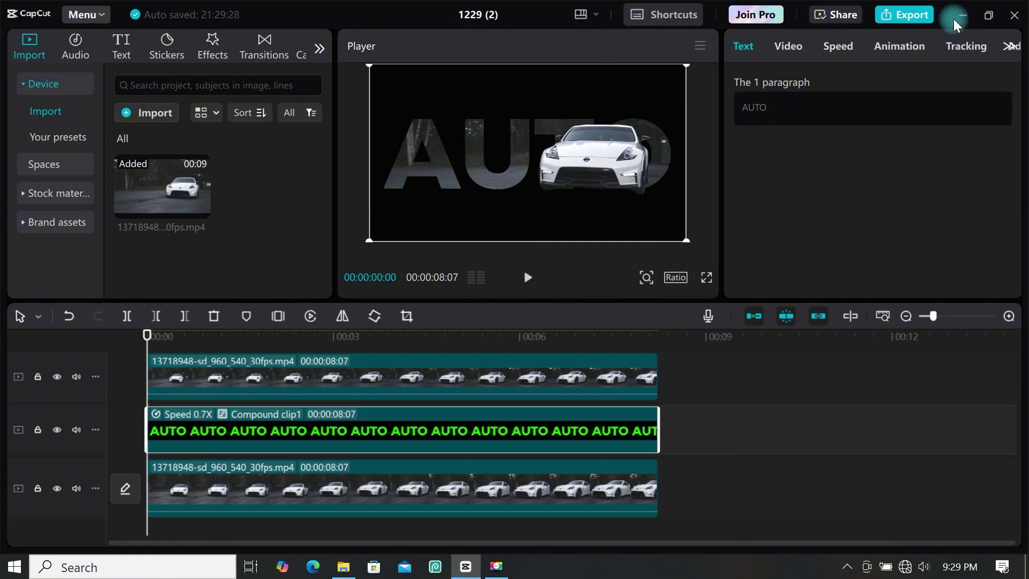
Step: Give the AUTO compound clip a Fade In entrance lasting 2.6 seconds
{"action": "left_click", "coordinate": [909, 47]}
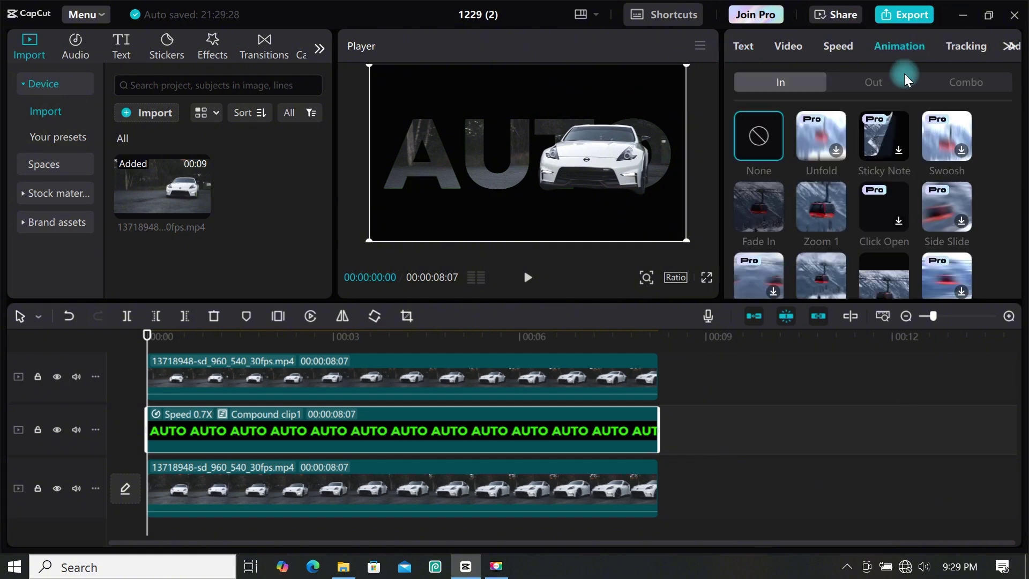
{"action": "left_click", "coordinate": [768, 208]}
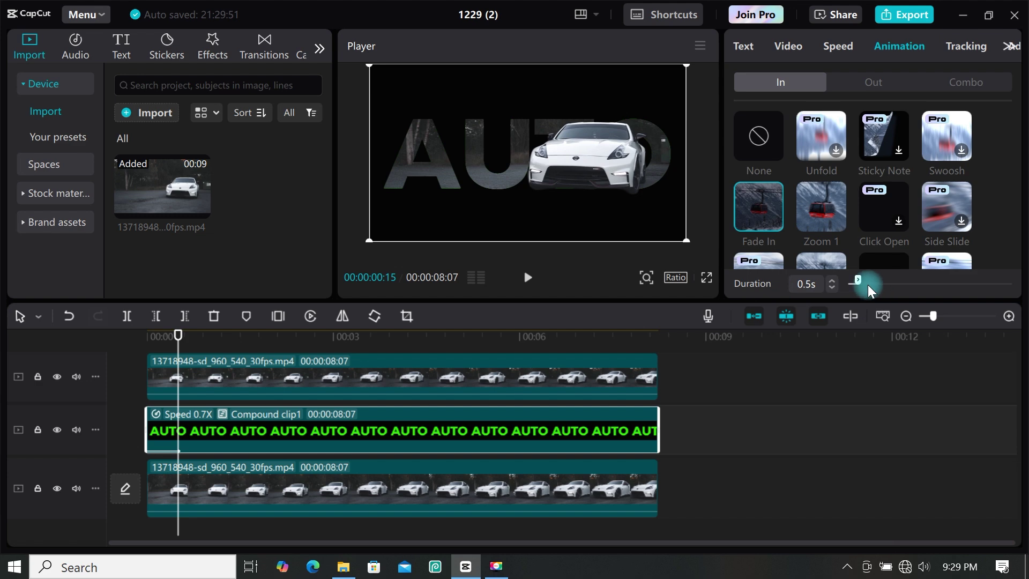
{"action": "left_click_drag", "start_coordinate": [867, 284], "coordinate": [909, 300]}
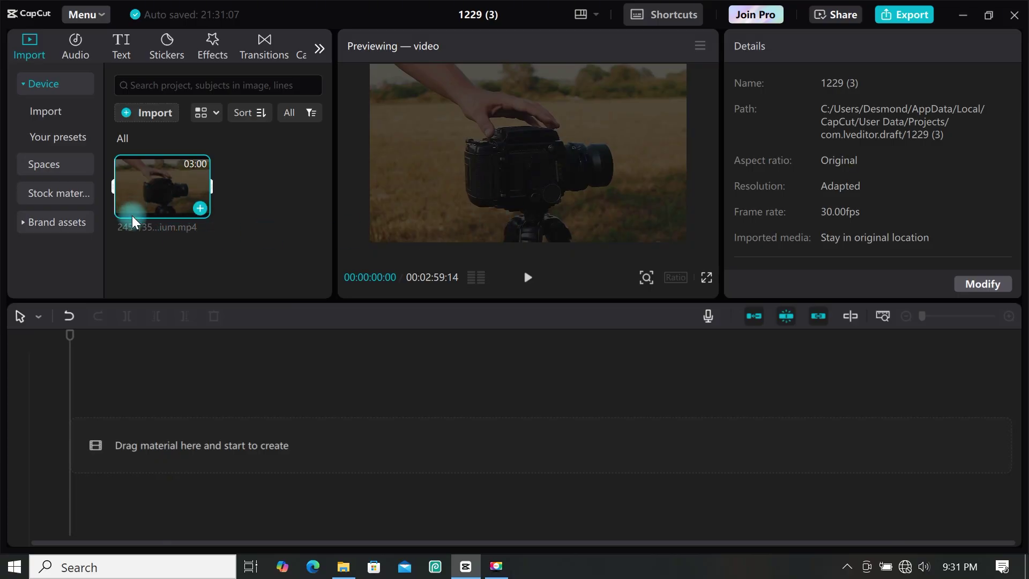
Step: Add the plain white clip from Stock material to the timeline
{"action": "left_click", "coordinate": [47, 192]}
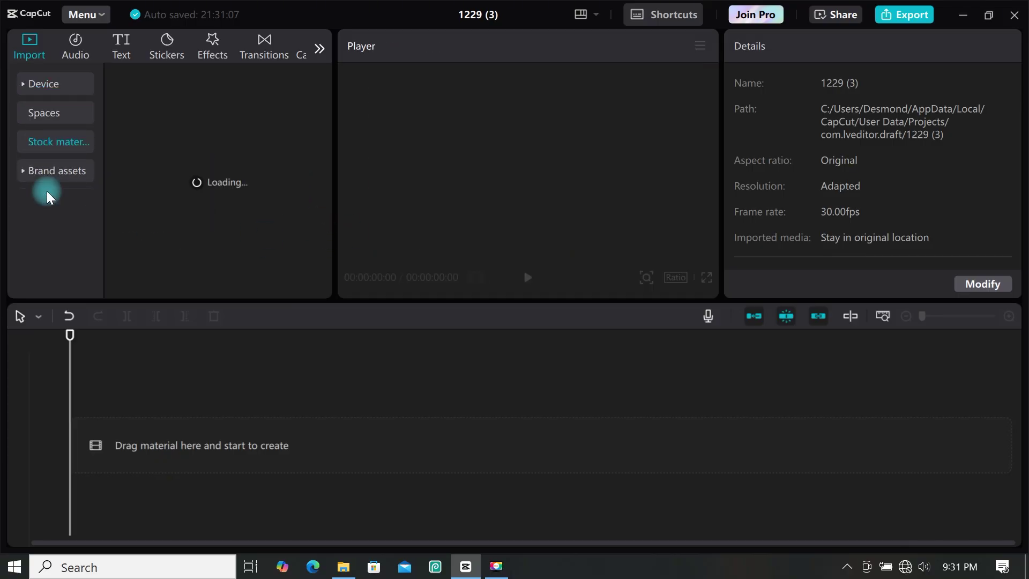
{"action": "left_click", "coordinate": [308, 253]}
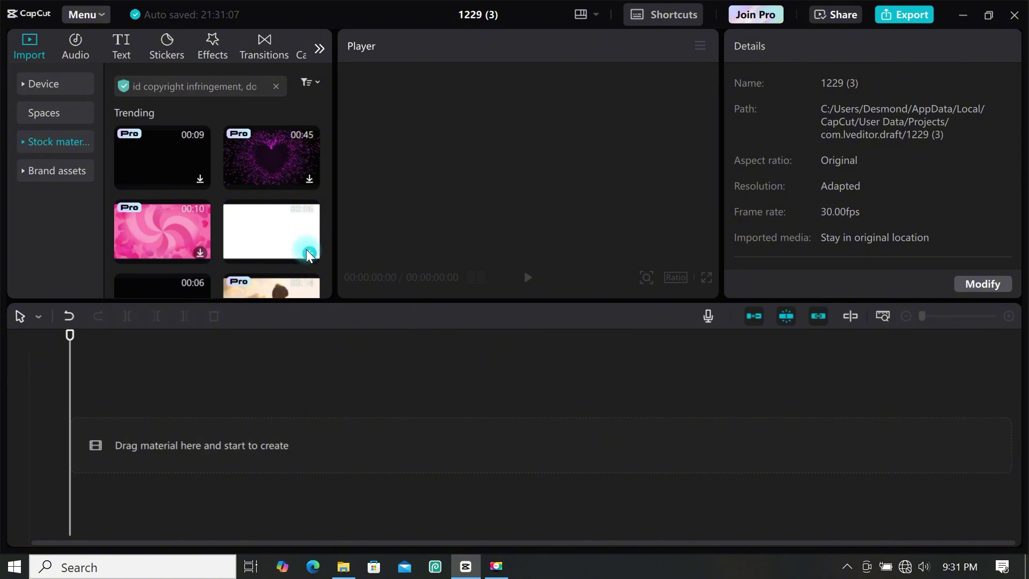
{"action": "left_click", "coordinate": [145, 363]}
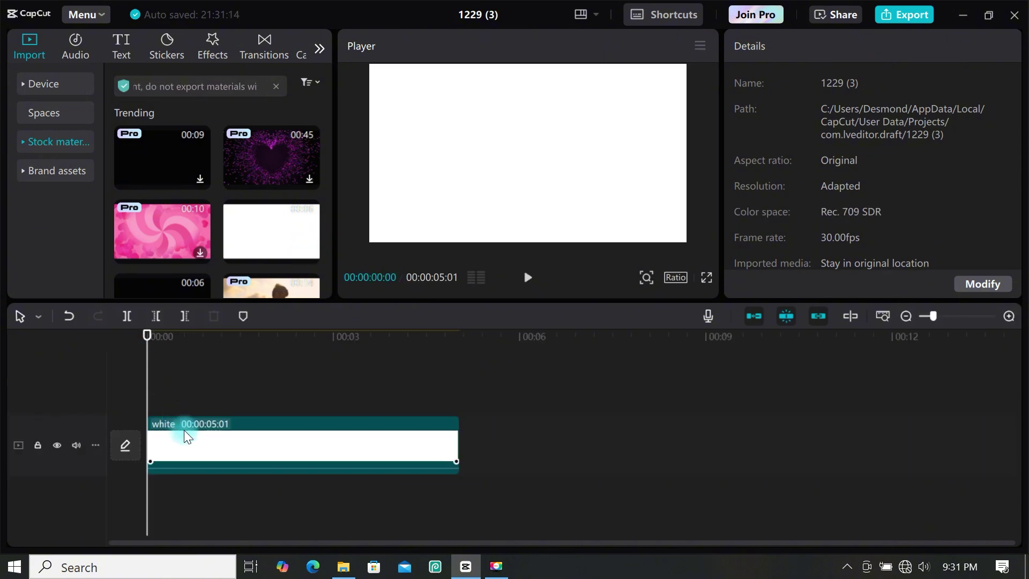
Step: Add a CAMERA text over the white clip in sequel100wide at font size 9
{"action": "left_click", "coordinate": [119, 53]}
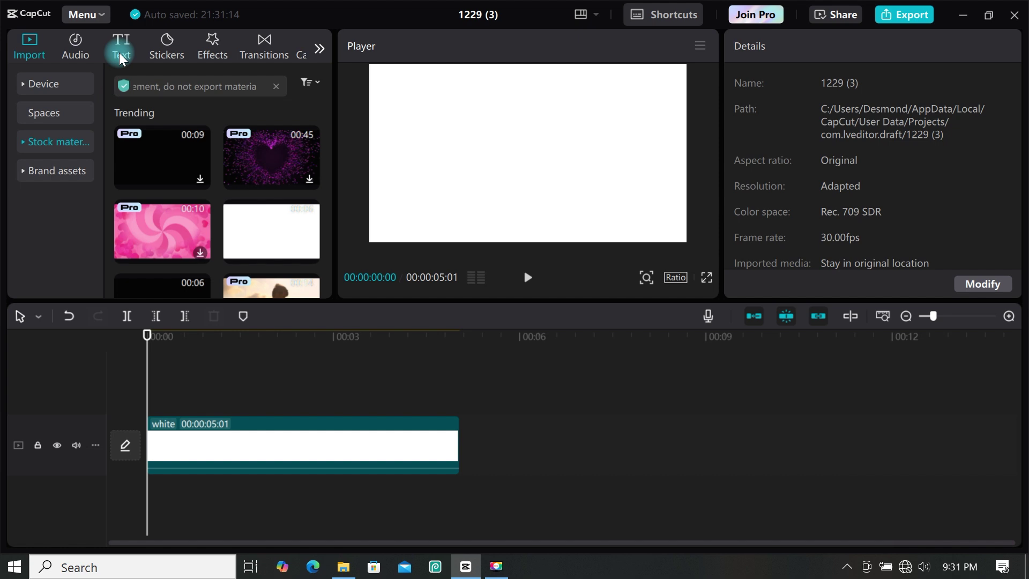
{"action": "left_click", "coordinate": [172, 155]}
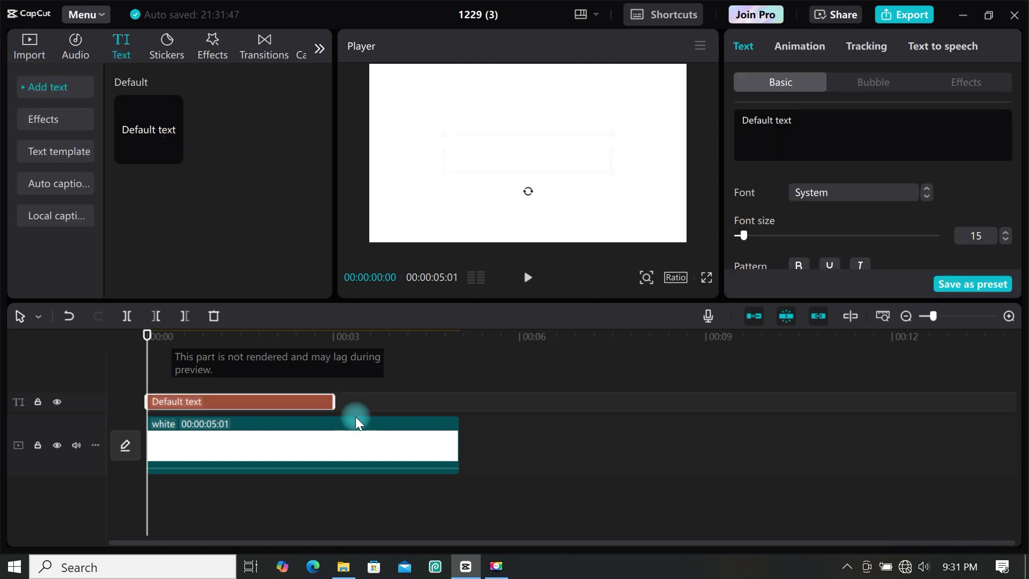
{"action": "left_click_drag", "start_coordinate": [332, 401], "coordinate": [460, 401]}
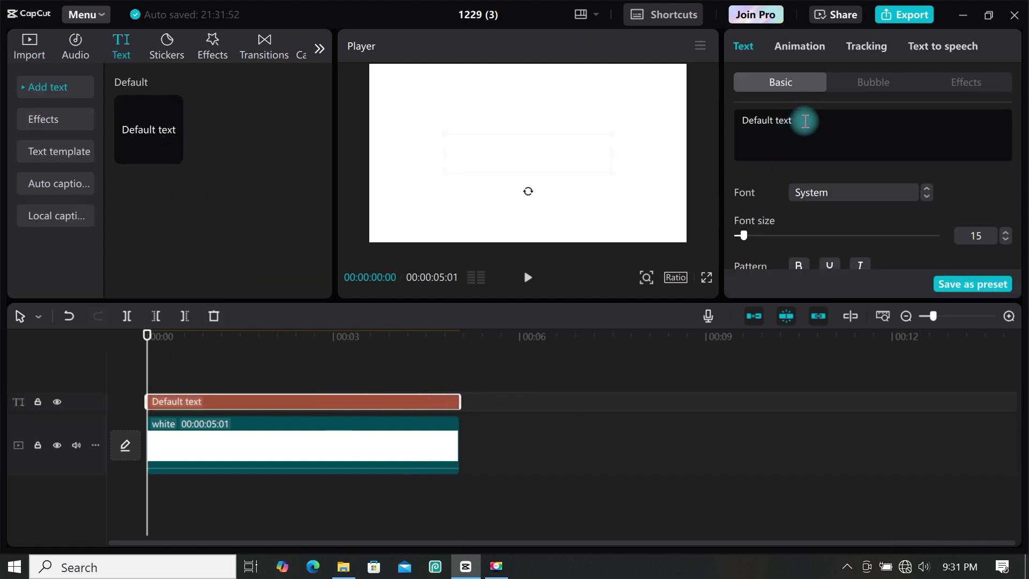
{"action": "left_click_drag", "start_coordinate": [805, 121], "coordinate": [743, 119]}
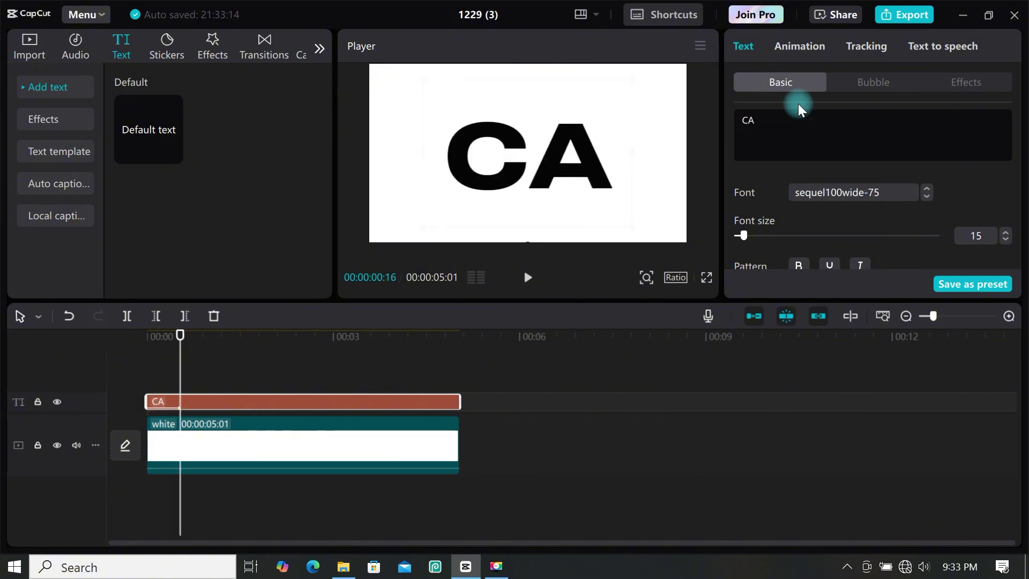
{"action": "type", "text": "MERA"}
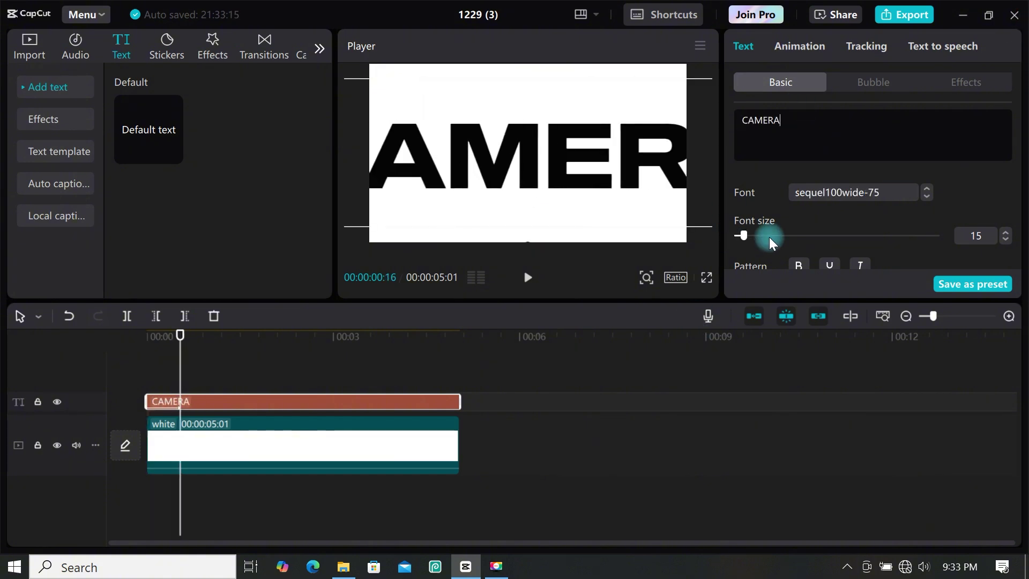
{"action": "left_click", "coordinate": [1006, 239]}
{"action": "left_click", "coordinate": [1006, 240]}
{"action": "left_click", "coordinate": [1006, 240]}
{"action": "left_click", "coordinate": [1006, 239]}
{"action": "left_click", "coordinate": [1007, 239]}
{"action": "left_click", "coordinate": [1007, 240]}
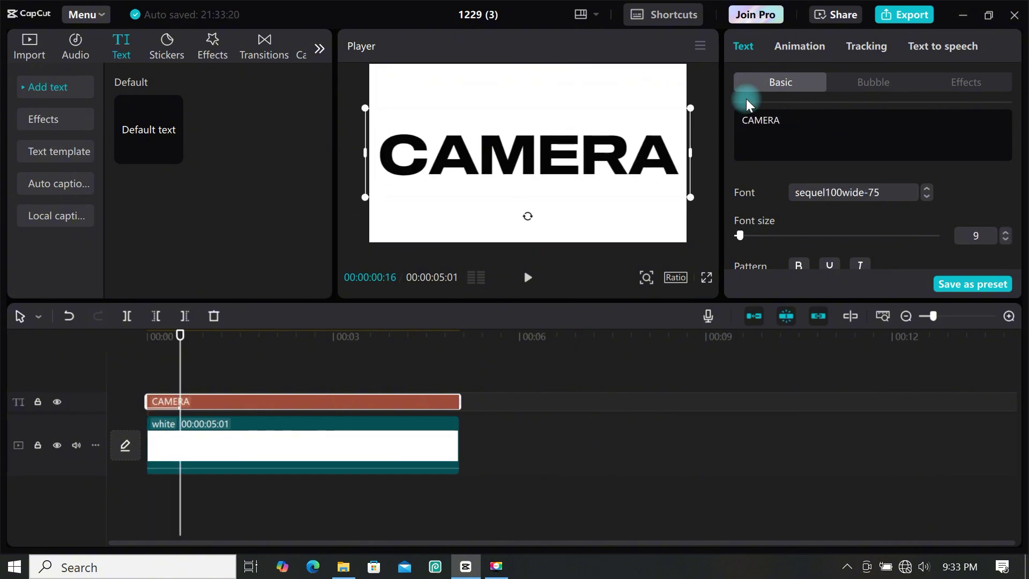
{"action": "left_click", "coordinate": [143, 368]}
Step: Give the CAMERA title a 0.7-second Typewriter entrance animation
{"action": "left_click", "coordinate": [806, 46]}
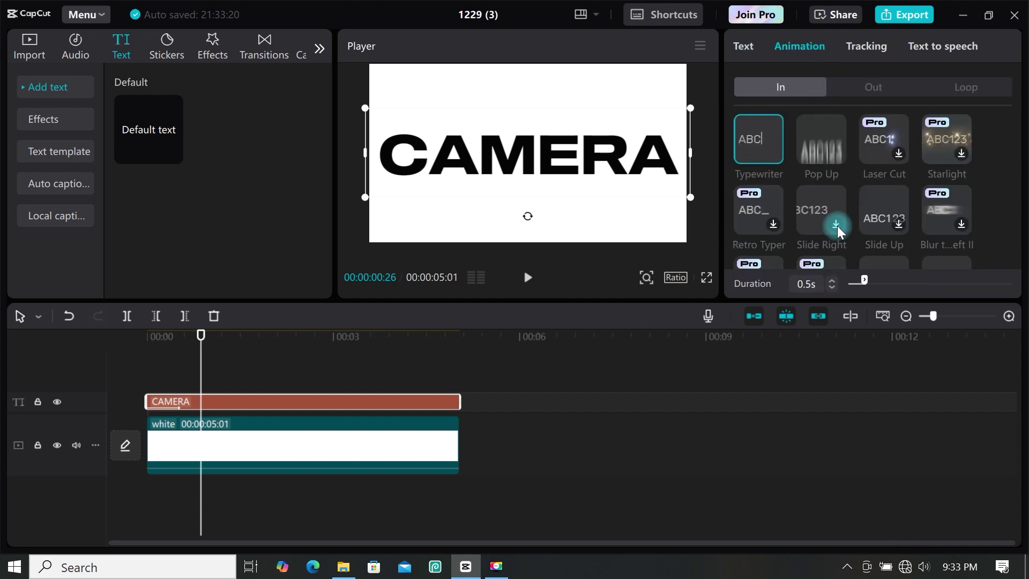
{"action": "left_click", "coordinate": [877, 284]}
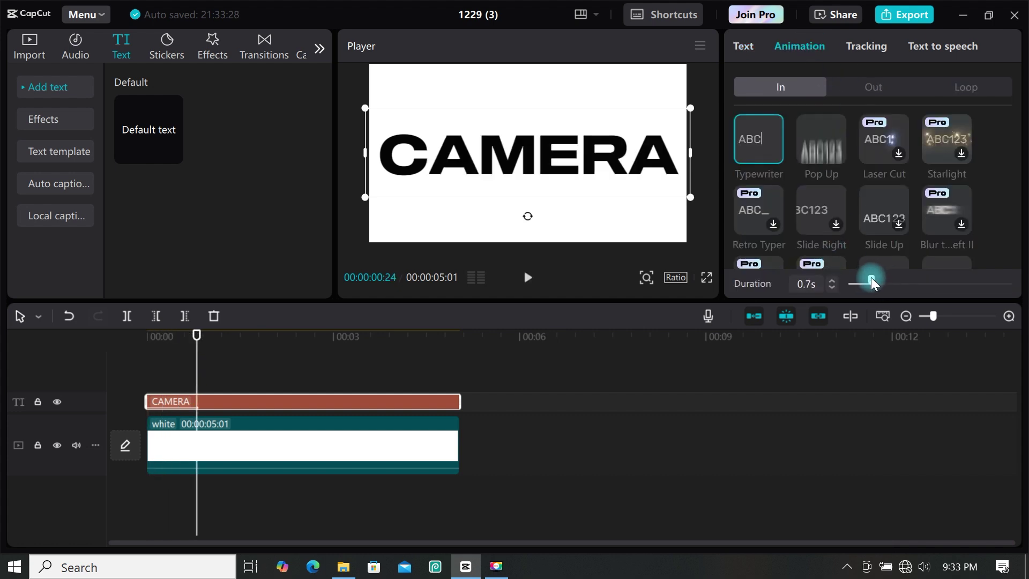
{"action": "left_click", "coordinate": [870, 279]}
{"action": "left_click_drag", "start_coordinate": [234, 349], "coordinate": [147, 360]}
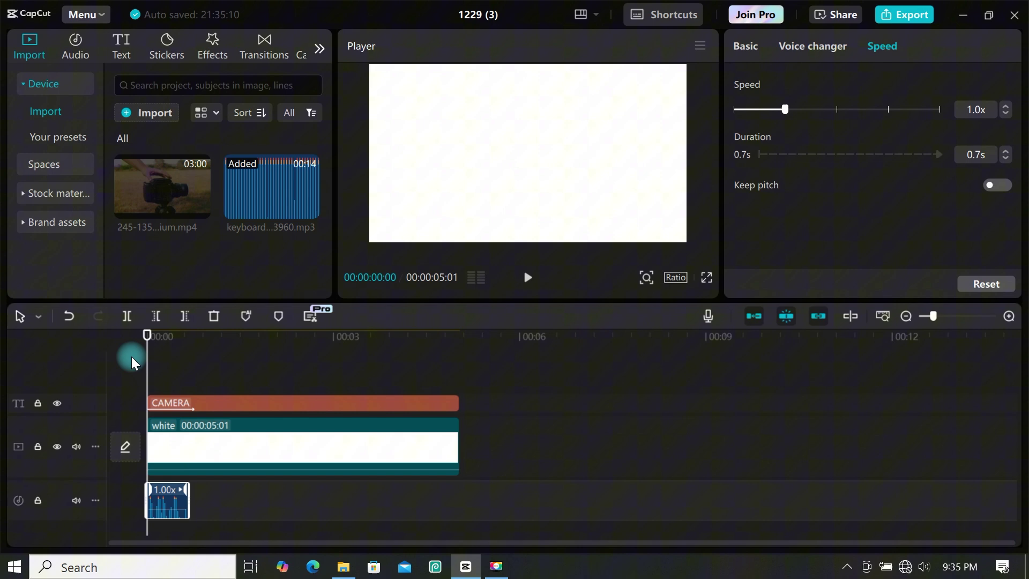
Step: Combine the CAMERA title, white clip and keyboard sound into one compound clip
{"action": "key", "text": "space"}
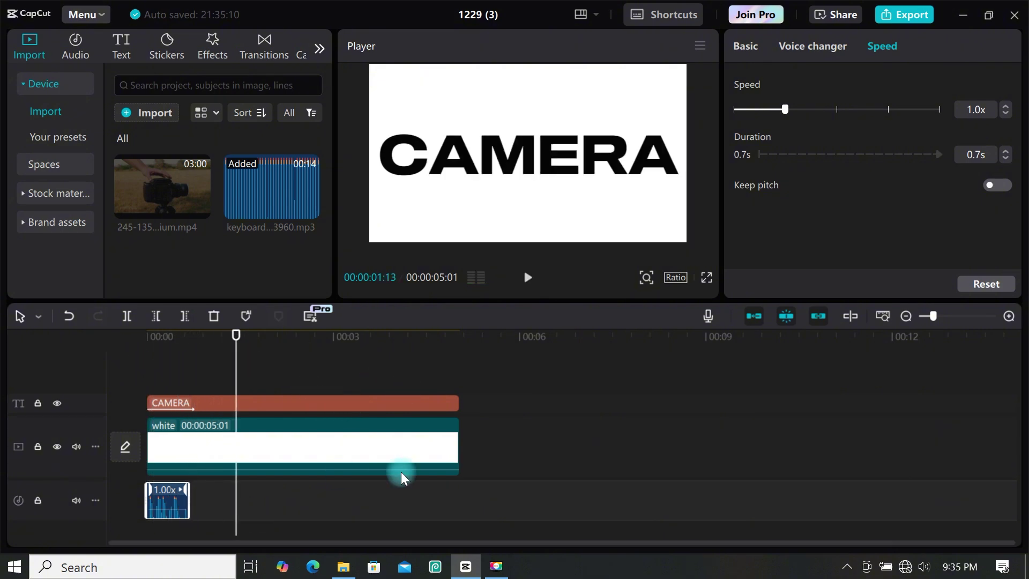
{"action": "left_click_drag", "start_coordinate": [507, 372], "coordinate": [154, 519]}
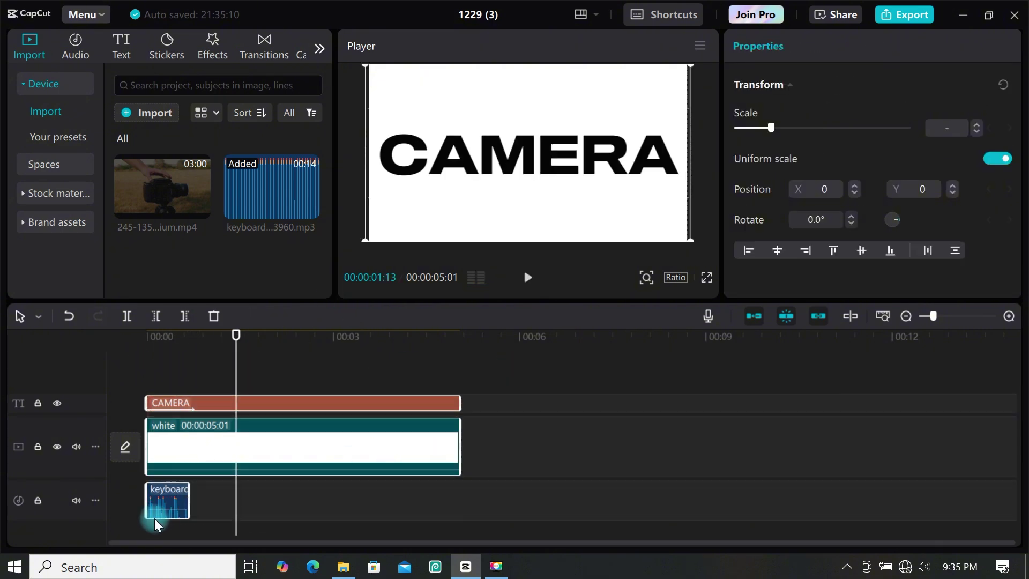
{"action": "right_click", "coordinate": [187, 445]}
{"action": "left_click", "coordinate": [242, 384]}
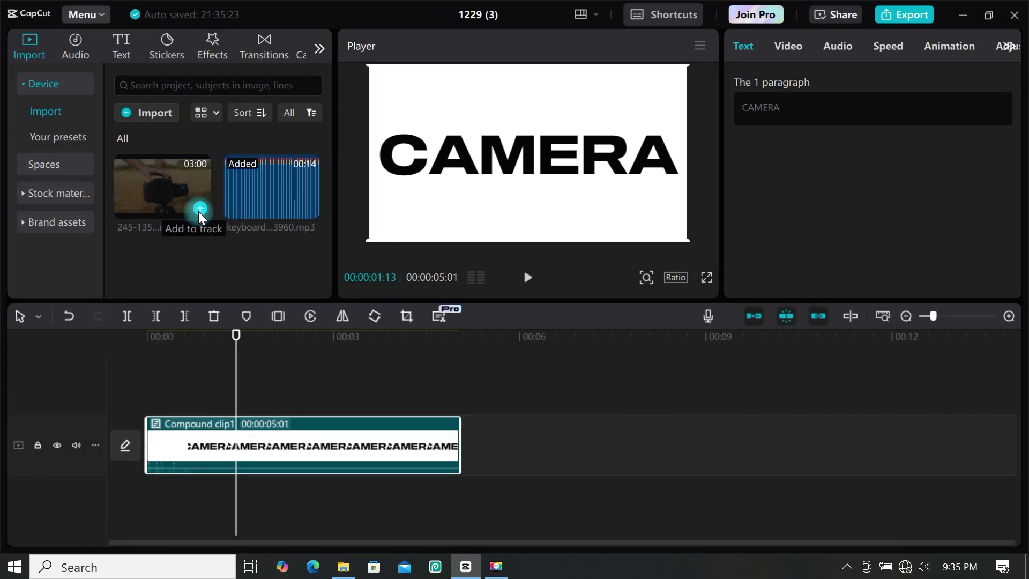
Step: Add the camera video beneath the CAMERA compound clip and delete the footage after ten seconds
{"action": "left_click", "coordinate": [199, 209]}
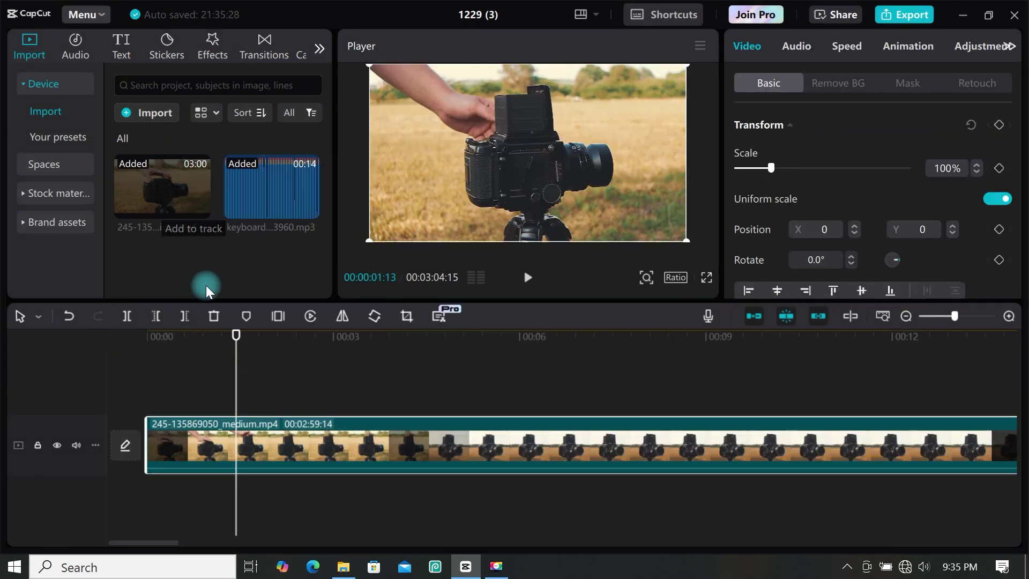
{"action": "left_click", "coordinate": [888, 317]}
{"action": "left_click_drag", "start_coordinate": [820, 446], "coordinate": [184, 384]}
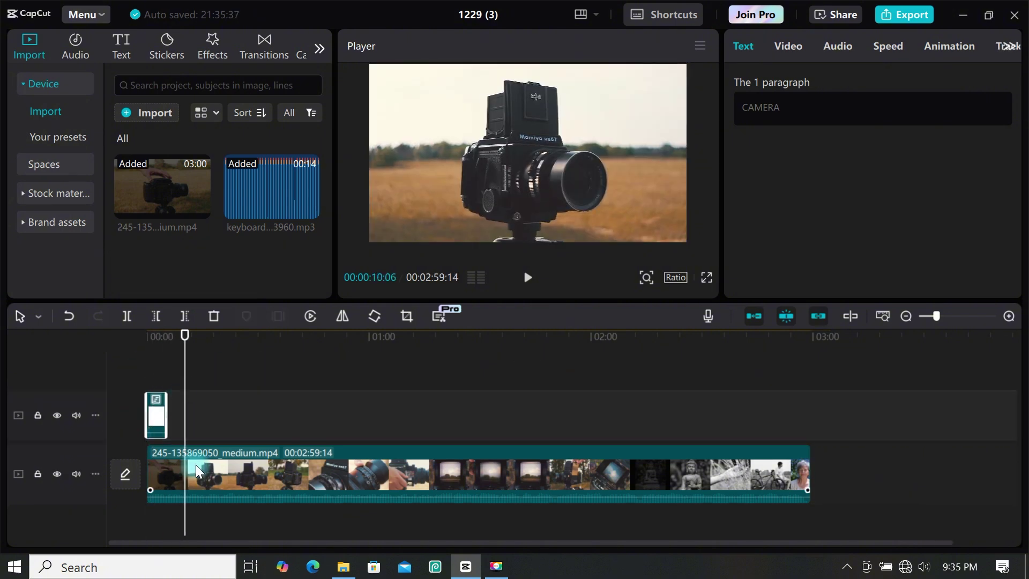
{"action": "left_click", "coordinate": [195, 465]}
{"action": "key", "text": "w"}
{"action": "left_click", "coordinate": [592, 356]}
{"action": "left_click", "coordinate": [115, 397]}
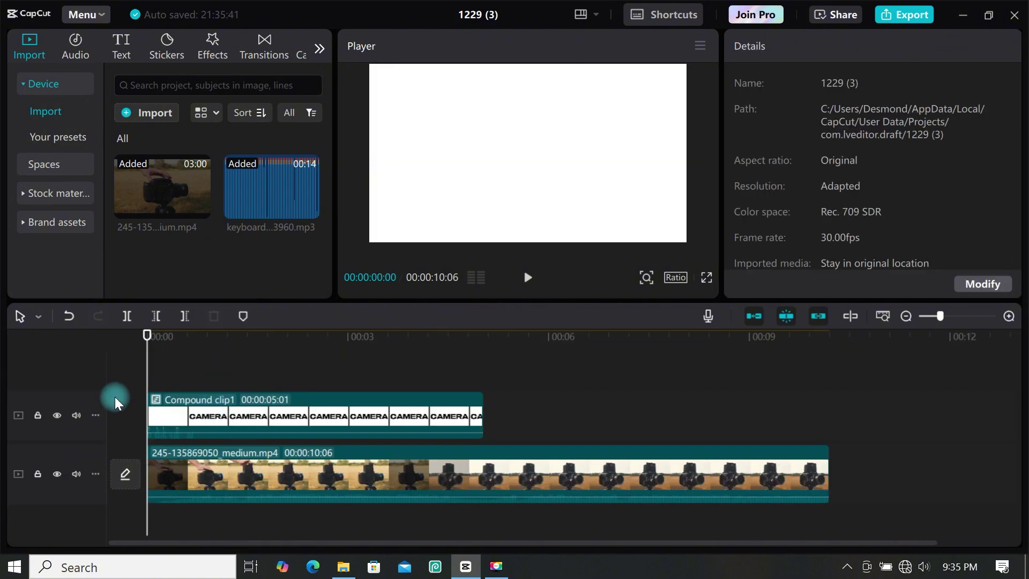
{"action": "left_click_drag", "start_coordinate": [142, 367], "coordinate": [199, 389]}
{"action": "left_click", "coordinate": [227, 418]}
Step: Split the CAMERA compound clip at 00:23, move its later part to a new top track, and hide that track
{"action": "key", "text": "ctrl+b"}
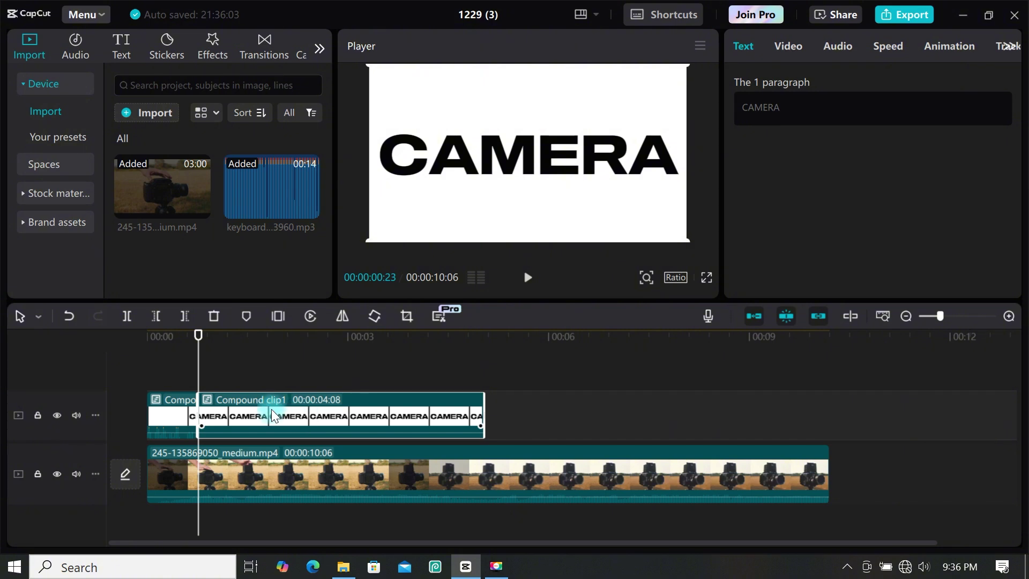
{"action": "left_click_drag", "start_coordinate": [272, 413], "coordinate": [268, 365]}
{"action": "scroll", "coordinate": [207, 363], "scroll_direction": "down", "scroll_amount": 3}
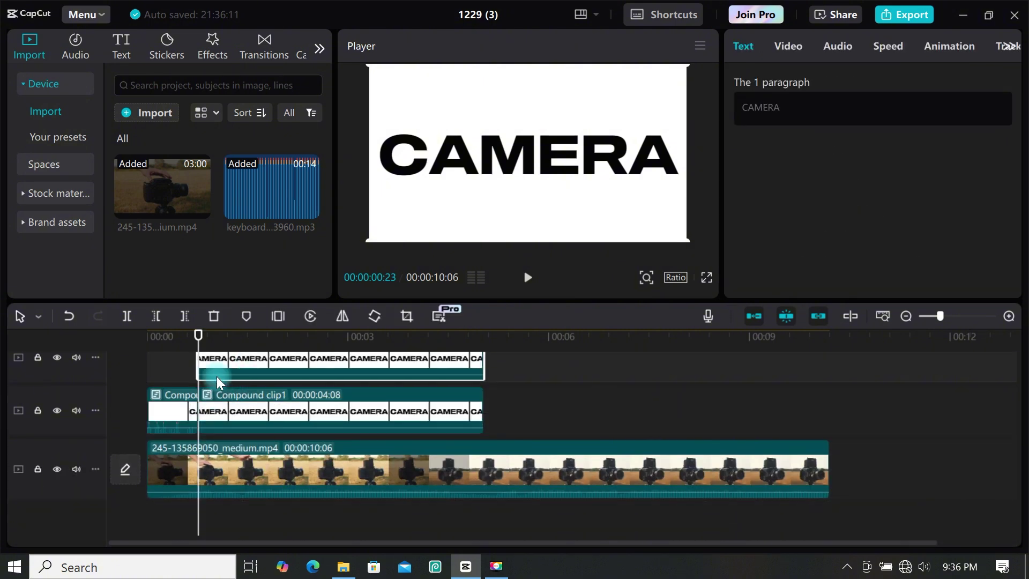
{"action": "scroll", "coordinate": [274, 388], "scroll_direction": "up", "scroll_amount": 1}
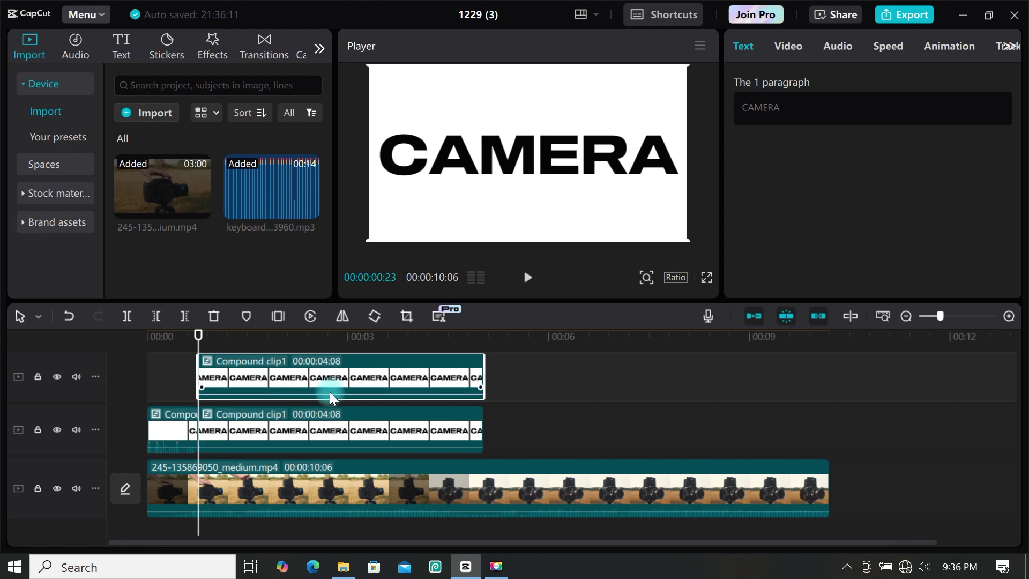
{"action": "left_click", "coordinate": [57, 376]}
{"action": "left_click", "coordinate": [250, 436]}
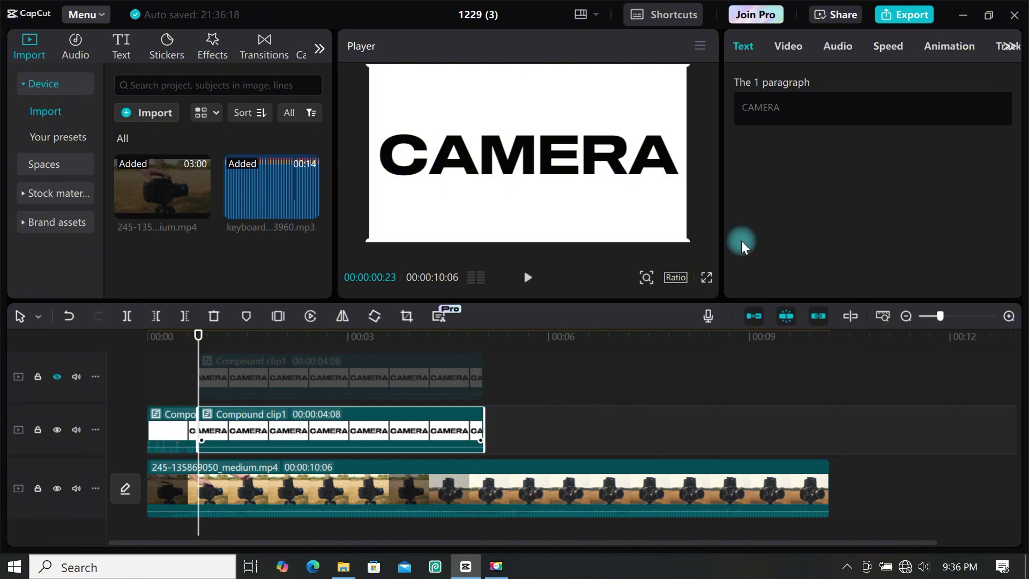
Step: Add a Horizontal mask to the middle CAMERA clip and slide it up out of frame by 1:29
{"action": "left_click", "coordinate": [799, 46]}
{"action": "left_click", "coordinate": [921, 84]}
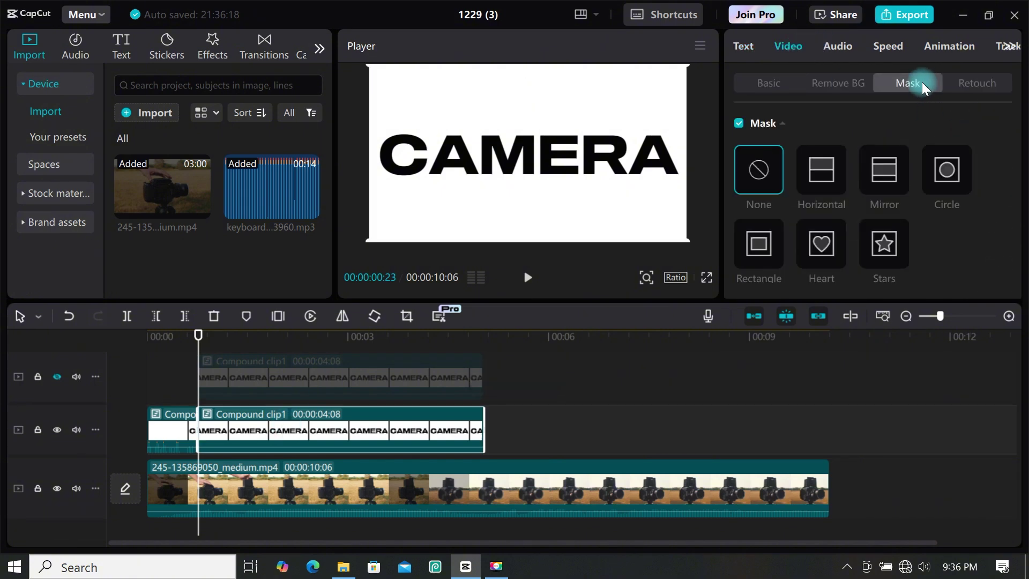
{"action": "left_click", "coordinate": [829, 181]}
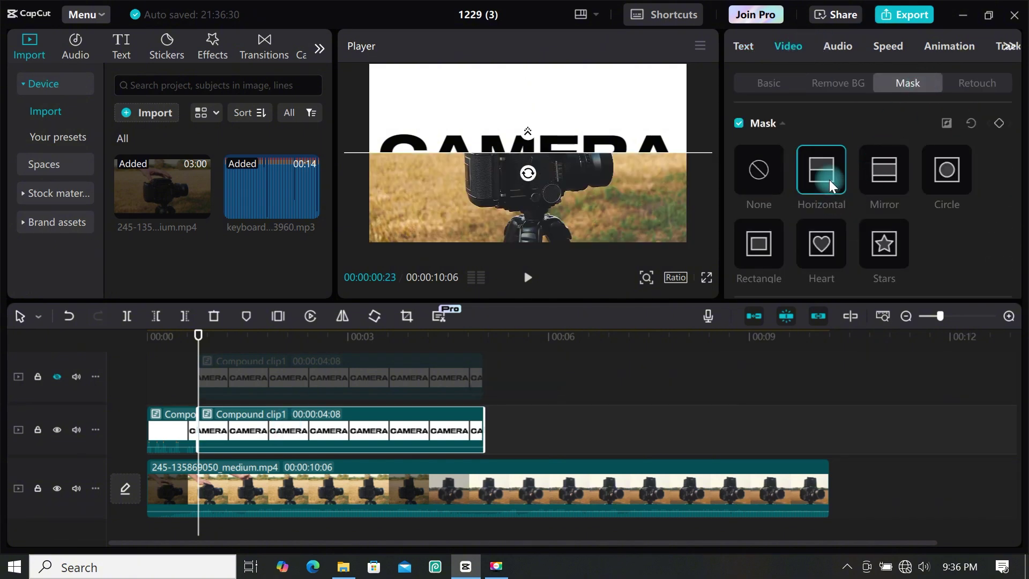
{"action": "left_click", "coordinate": [780, 82]}
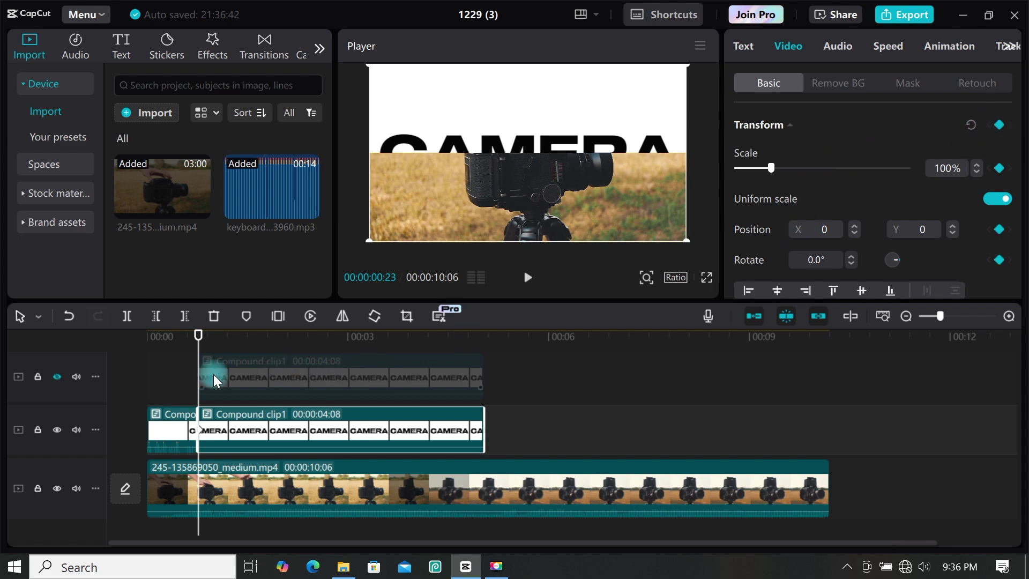
{"action": "left_click_drag", "start_coordinate": [198, 345], "coordinate": [280, 353]}
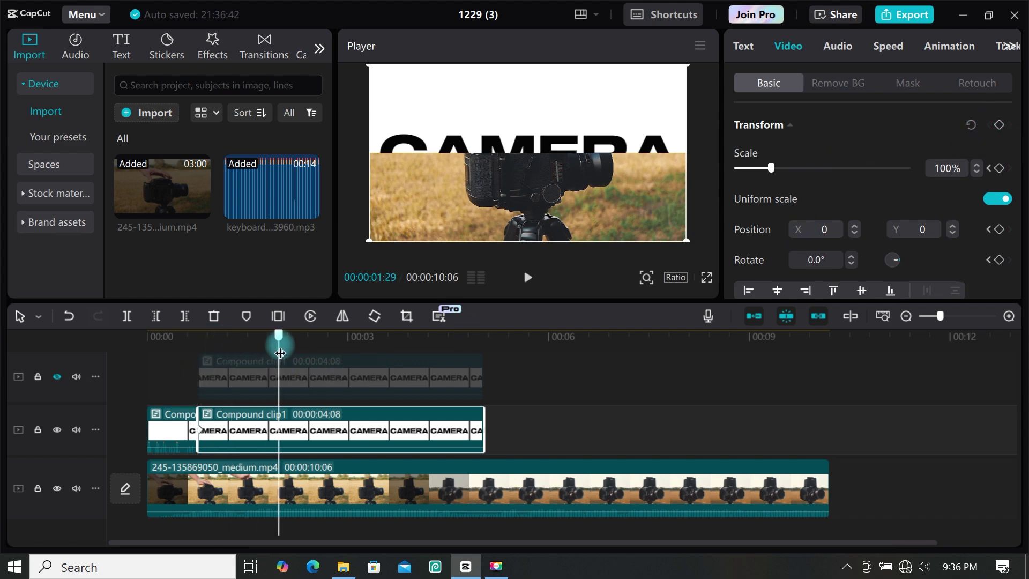
{"action": "left_click", "coordinate": [487, 133]}
{"action": "left_click_drag", "start_coordinate": [491, 120], "coordinate": [492, 41]}
Step: Add a Horizontal mask, rotated 180°, to the top-track CAMERA clip
{"action": "left_click", "coordinate": [57, 429]}
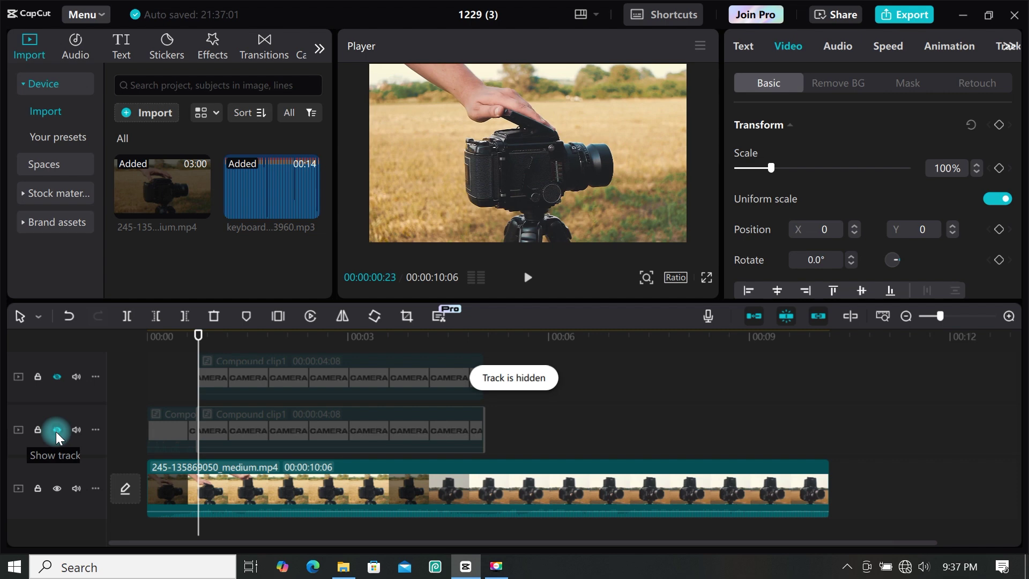
{"action": "left_click", "coordinate": [56, 432]}
{"action": "left_click", "coordinate": [62, 375]}
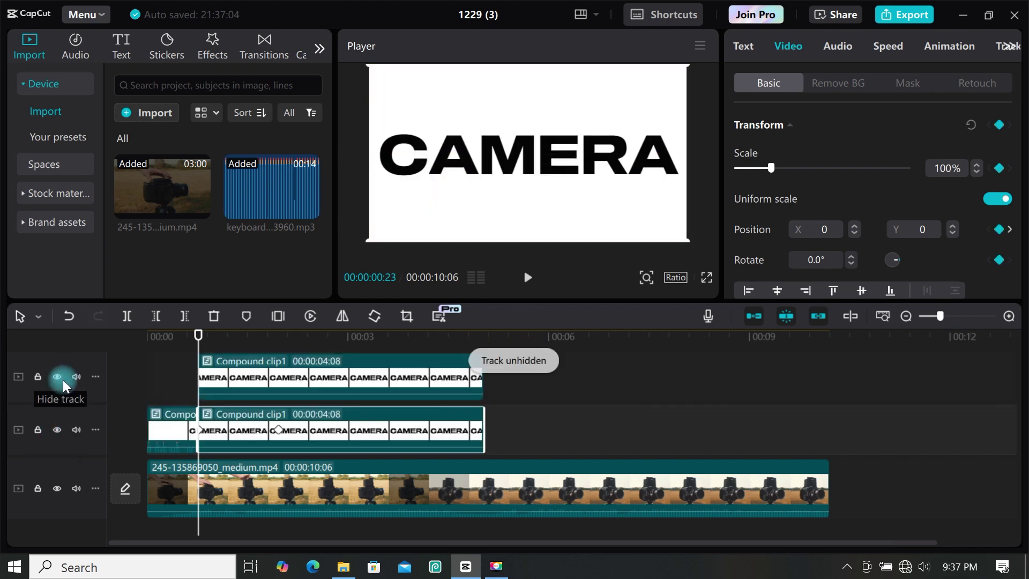
{"action": "left_click", "coordinate": [275, 373]}
{"action": "left_click", "coordinate": [789, 47]}
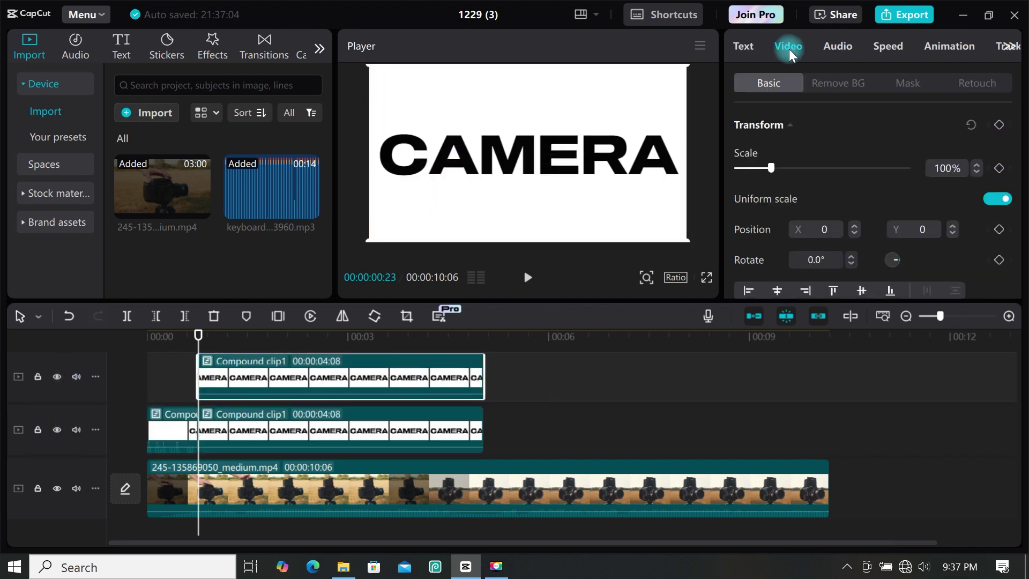
{"action": "left_click", "coordinate": [904, 83]}
{"action": "left_click", "coordinate": [819, 168]}
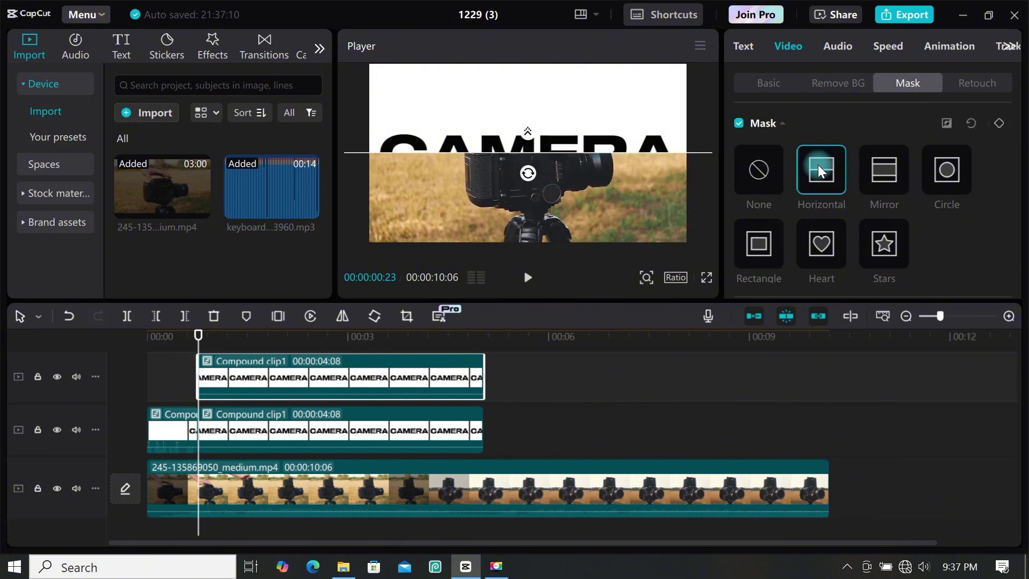
{"action": "left_click_drag", "start_coordinate": [529, 172], "coordinate": [529, 114]}
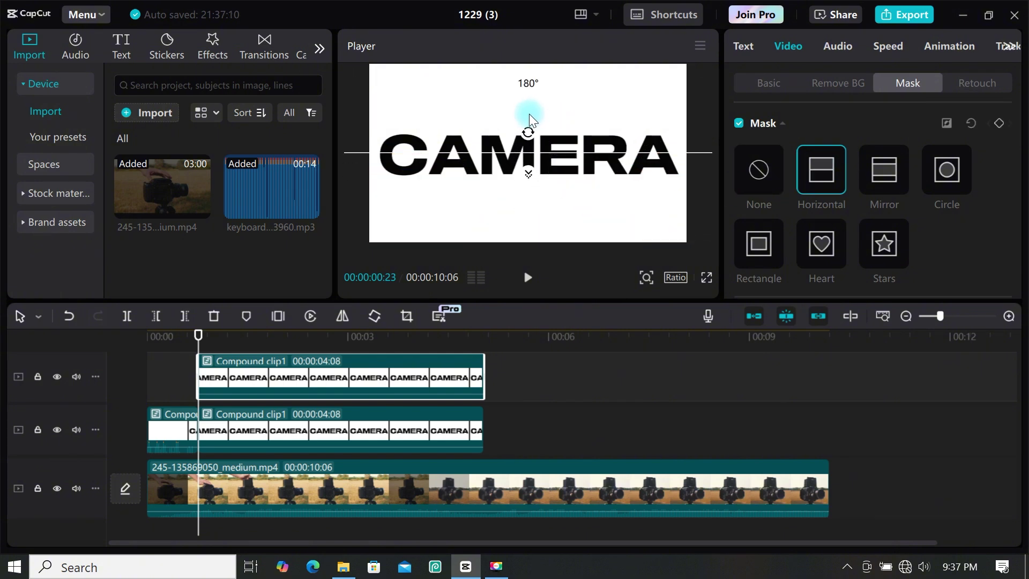
Step: Keyframe the top CAMERA half's position and slide it down out of frame by 1:16
{"action": "left_click", "coordinate": [766, 87]}
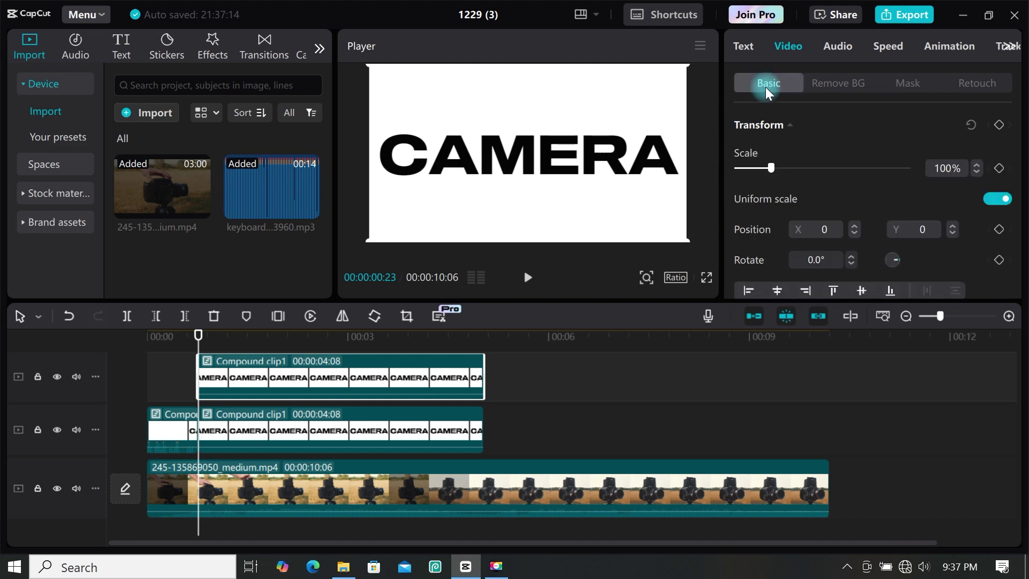
{"action": "left_click", "coordinate": [999, 123]}
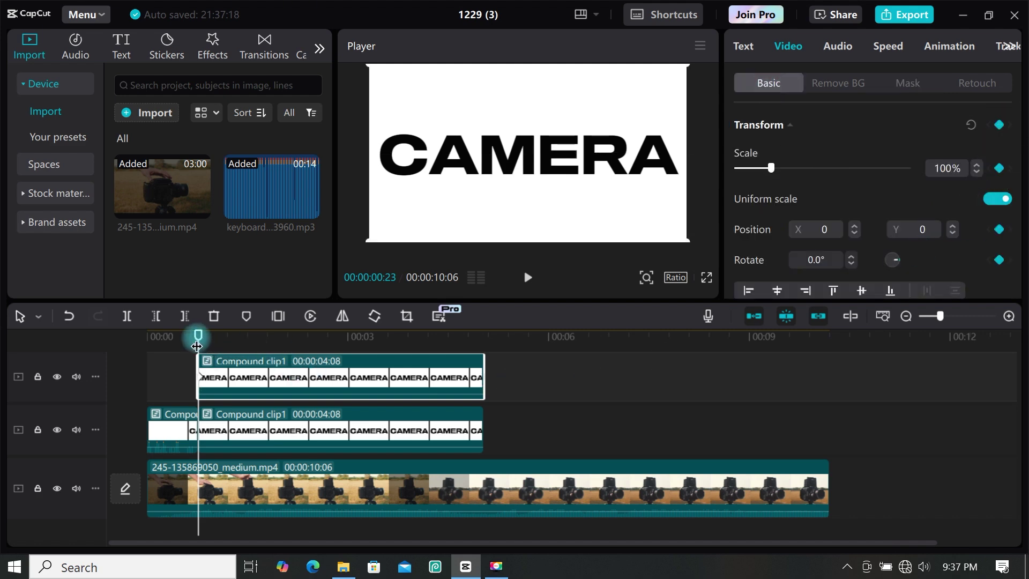
{"action": "left_click_drag", "start_coordinate": [197, 346], "coordinate": [276, 363]}
{"action": "left_click", "coordinate": [293, 420]}
{"action": "left_click", "coordinate": [298, 366]}
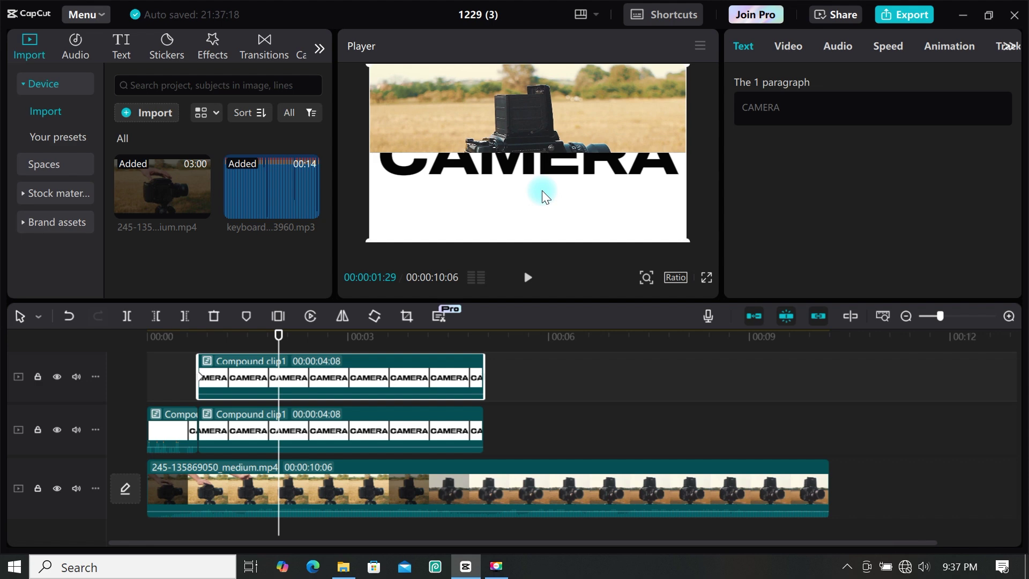
{"action": "left_click_drag", "start_coordinate": [541, 191], "coordinate": [542, 284]}
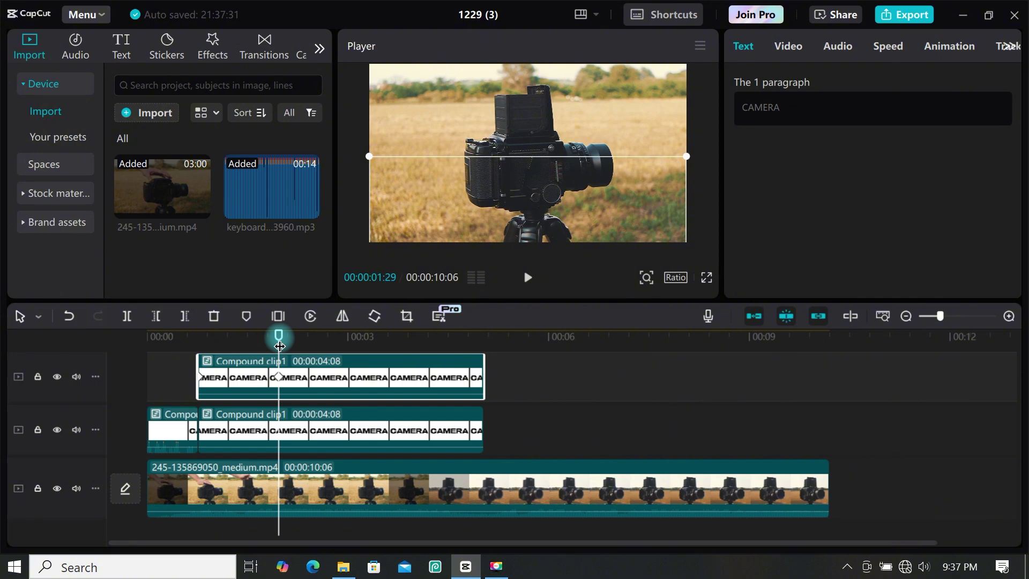
{"action": "left_click_drag", "start_coordinate": [280, 346], "coordinate": [195, 340]}
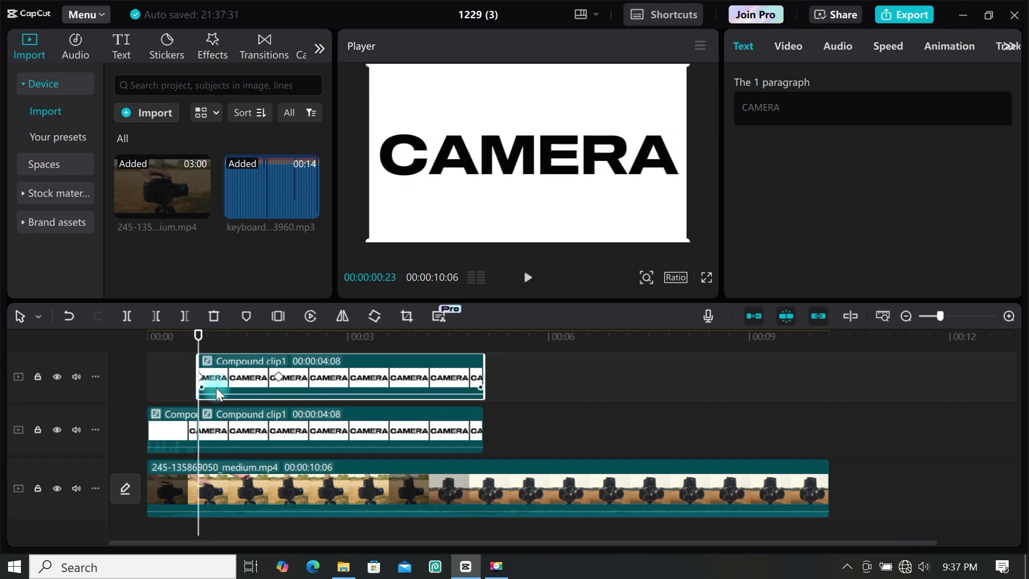
Step: Chroma-key the black letters out of the top CAMERA clip at intensity 100
{"action": "left_click", "coordinate": [788, 46]}
{"action": "left_click", "coordinate": [904, 83]}
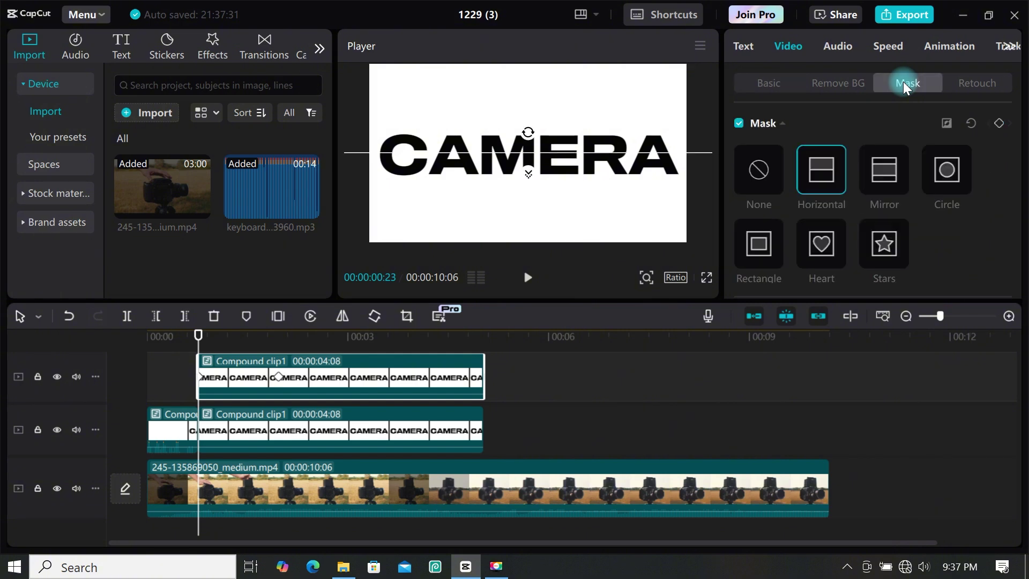
{"action": "left_click", "coordinate": [808, 81]}
{"action": "scroll", "coordinate": [793, 209], "scroll_direction": "down", "scroll_amount": 2}
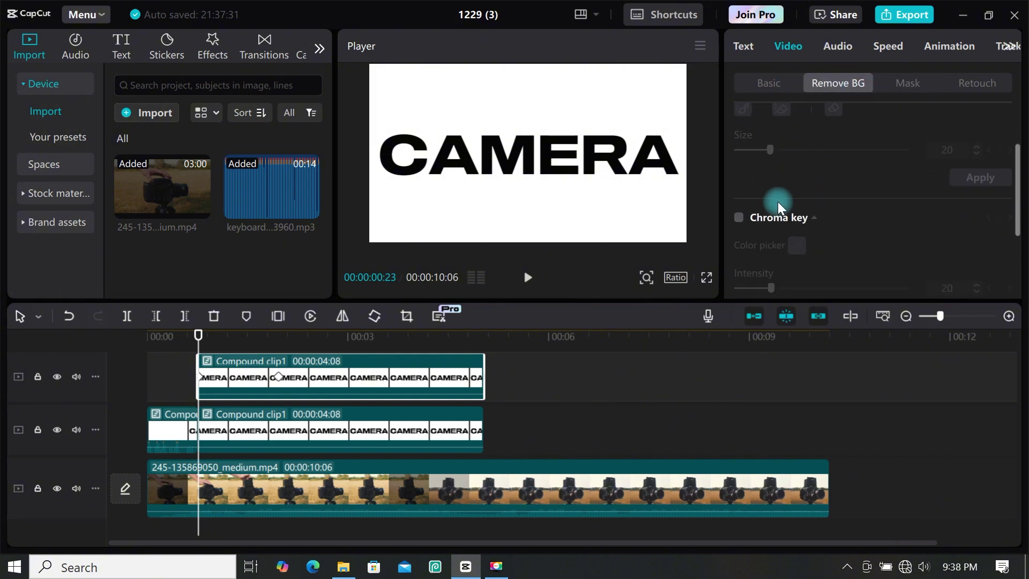
{"action": "scroll", "coordinate": [777, 201], "scroll_direction": "down", "scroll_amount": 2}
{"action": "left_click", "coordinate": [738, 112]}
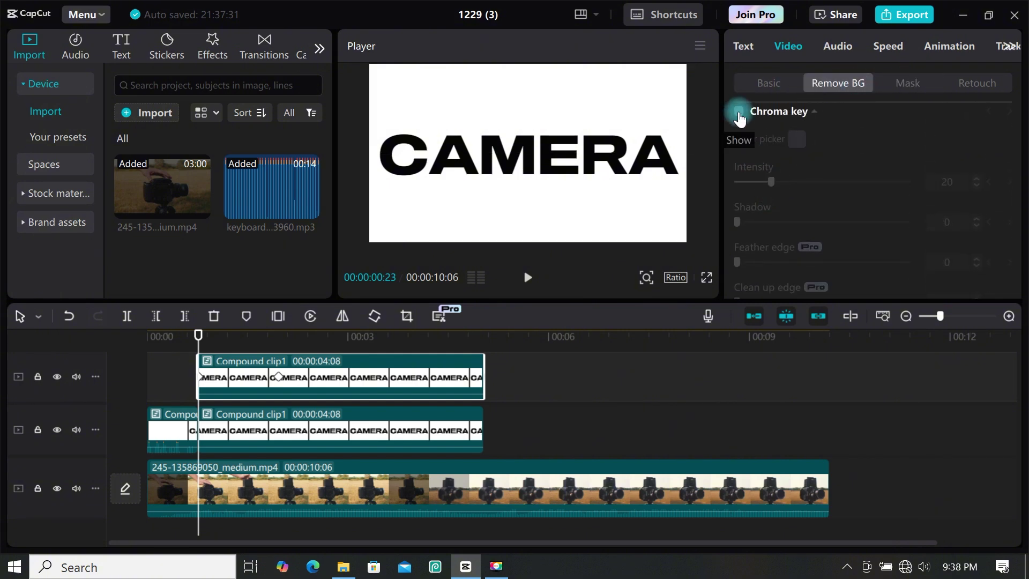
{"action": "left_click", "coordinate": [797, 139]}
{"action": "left_click_drag", "start_coordinate": [611, 148], "coordinate": [620, 172]}
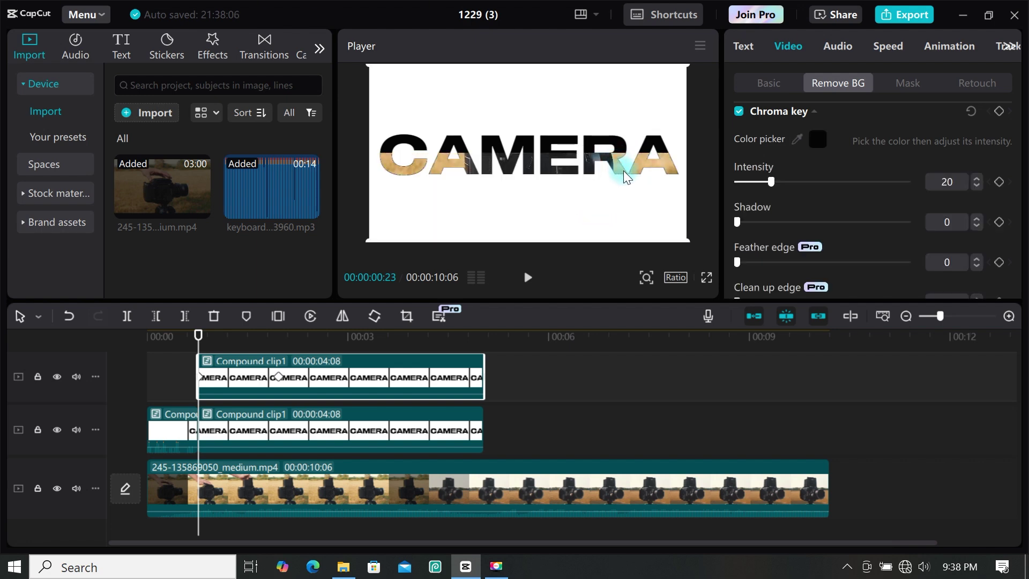
{"action": "left_click_drag", "start_coordinate": [775, 184], "coordinate": [914, 188]}
Step: Select the second-track CAMERA clip and set its chroma key intensity
{"action": "left_click", "coordinate": [219, 418]}
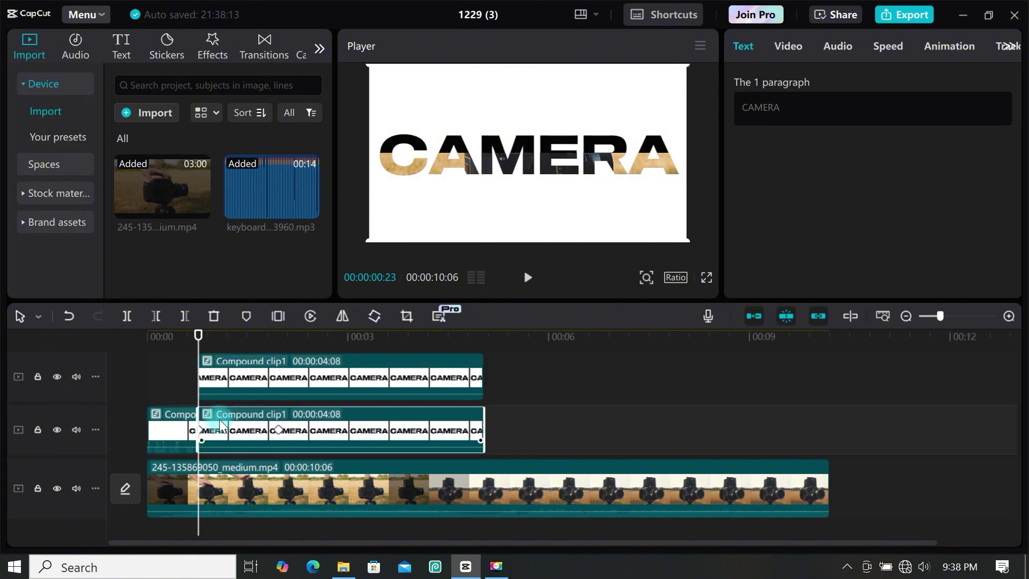
{"action": "scroll", "coordinate": [751, 195], "scroll_direction": "down", "scroll_amount": 1}
{"action": "scroll", "coordinate": [789, 198], "scroll_direction": "down", "scroll_amount": 1}
{"action": "left_click_drag", "start_coordinate": [804, 255], "coordinate": [910, 255]}
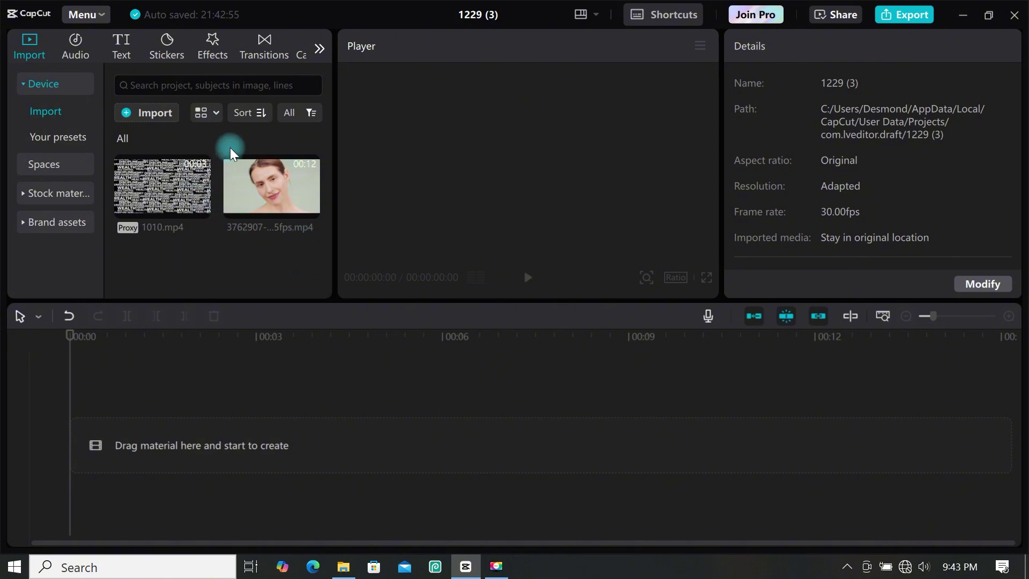
Step: Add the black stock clip and place the woman's clip on a track above it
{"action": "left_click", "coordinate": [74, 195]}
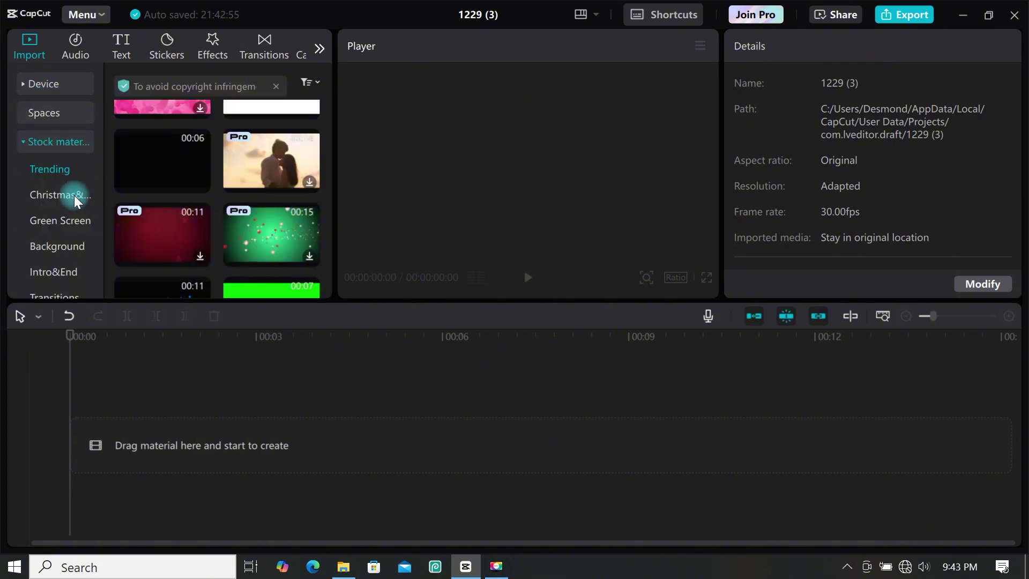
{"action": "left_click", "coordinate": [199, 182]}
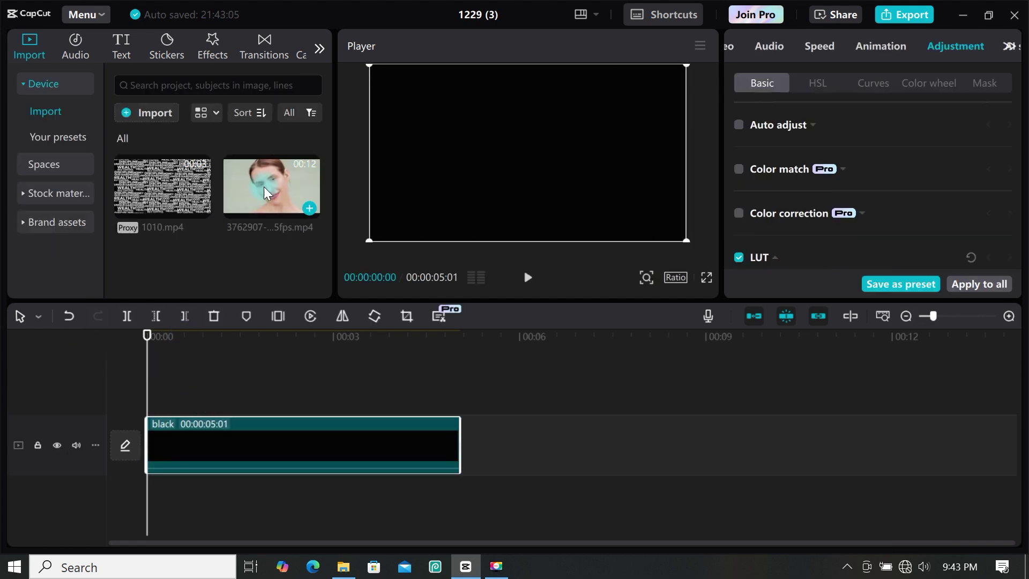
{"action": "left_click", "coordinate": [311, 214]}
{"action": "left_click", "coordinate": [310, 208]}
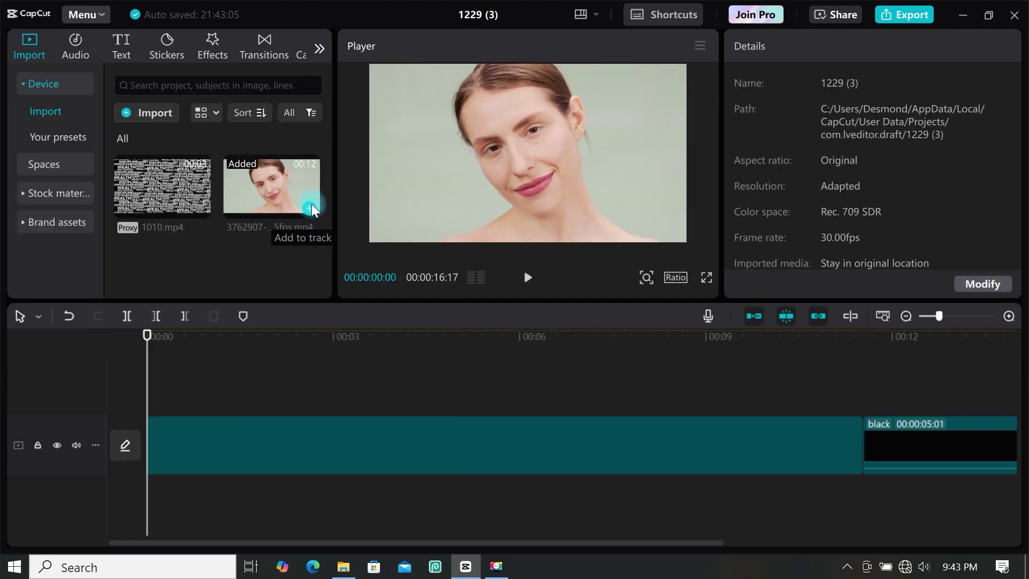
{"action": "left_click_drag", "start_coordinate": [206, 432], "coordinate": [459, 417]}
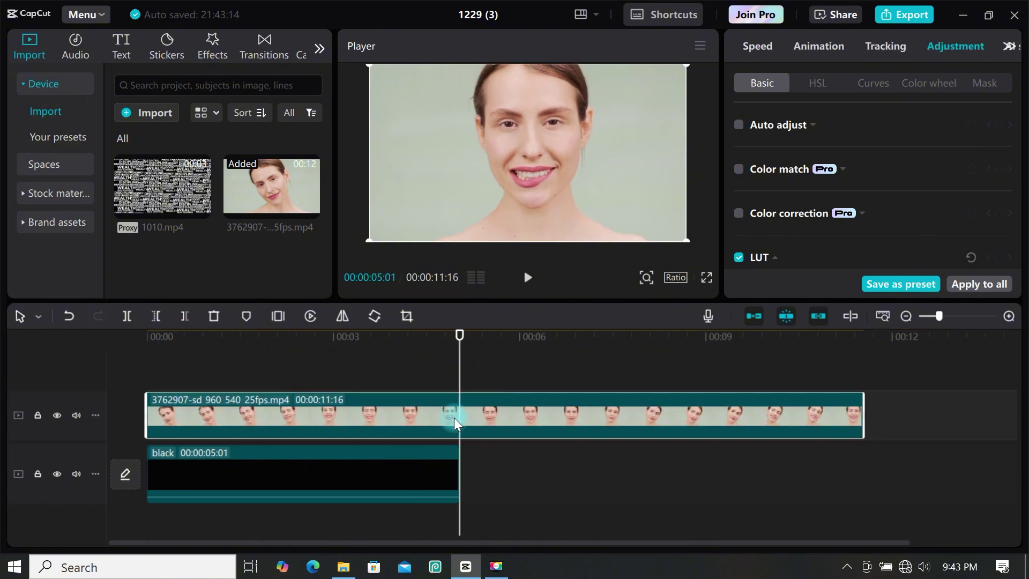
Step: Trim the woman's clip to 5 seconds, auto-remove her background, and add 1010.mp4 on top
{"action": "left_click", "coordinate": [185, 320]}
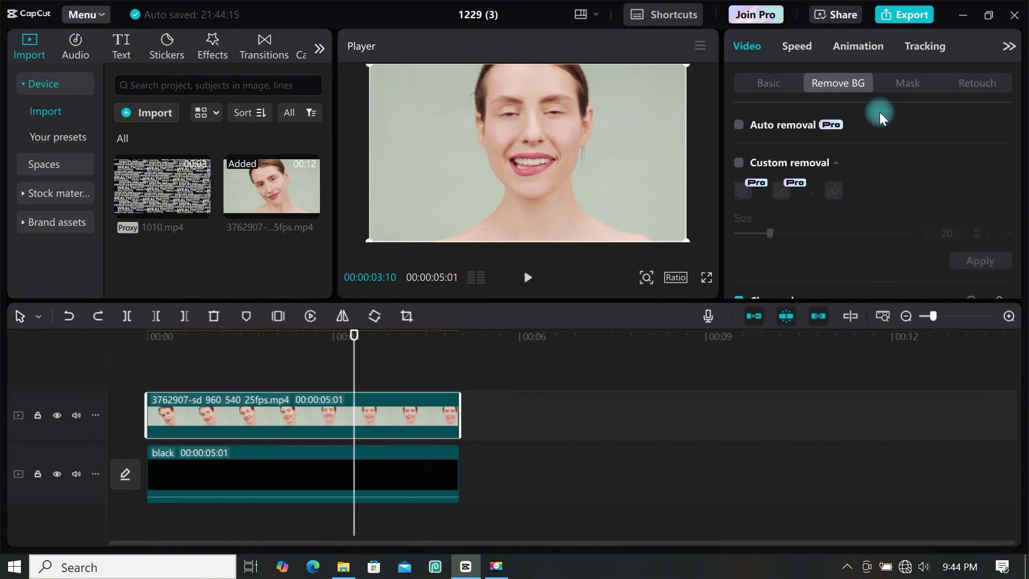
{"action": "left_click", "coordinate": [739, 125]}
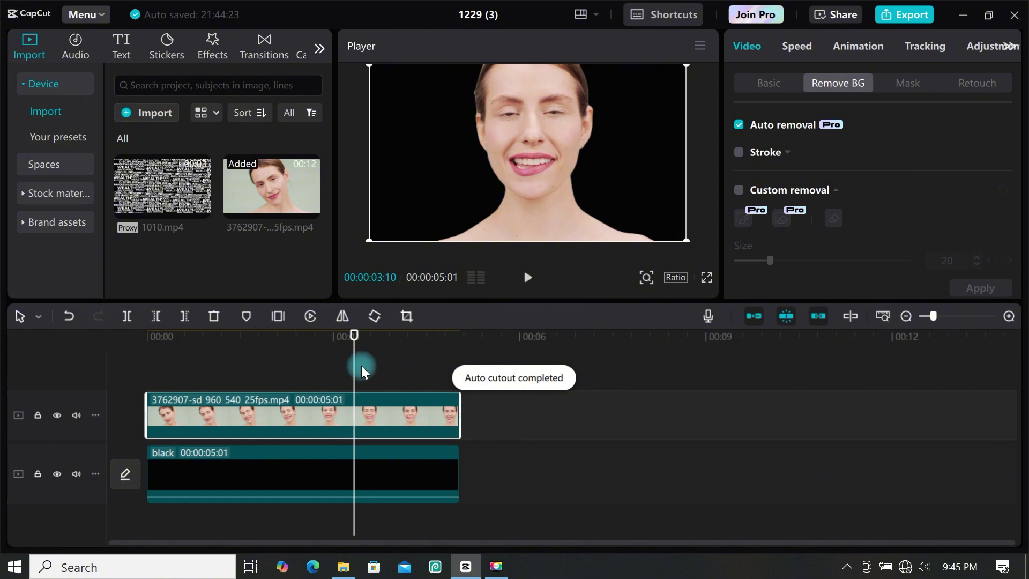
{"action": "left_click_drag", "start_coordinate": [361, 365], "coordinate": [181, 376]}
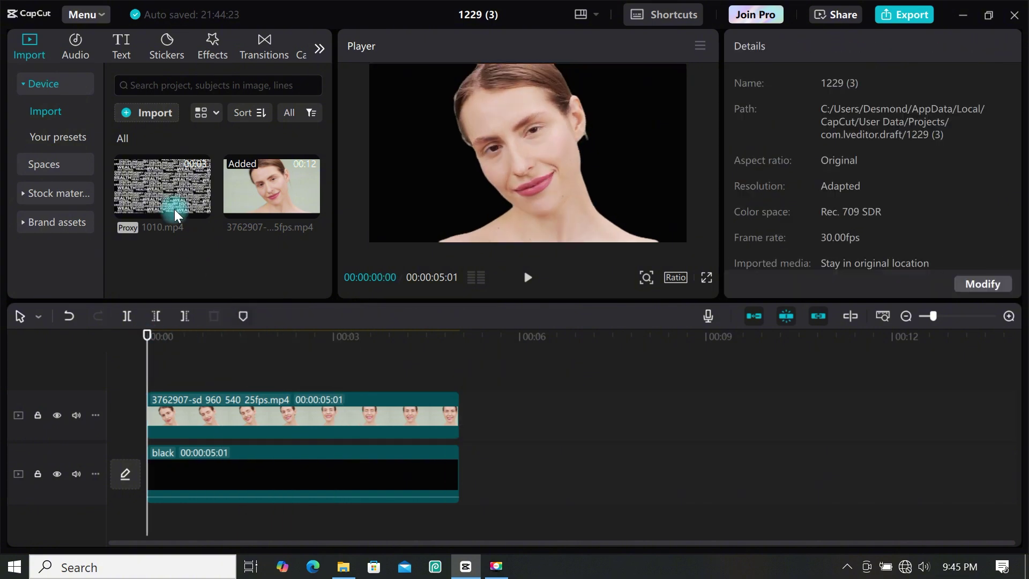
{"action": "left_click_drag", "start_coordinate": [170, 241], "coordinate": [484, 374]}
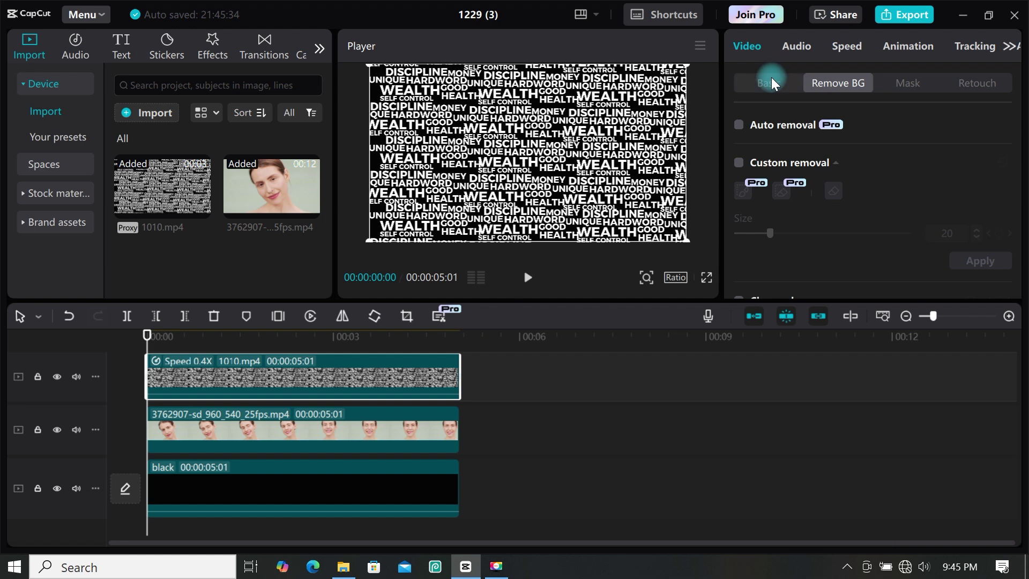
Step: Set the 1010.mp4 word clip's blend mode to Multiply
{"action": "left_click", "coordinate": [771, 78]}
{"action": "scroll", "coordinate": [773, 197], "scroll_direction": "down", "scroll_amount": 3}
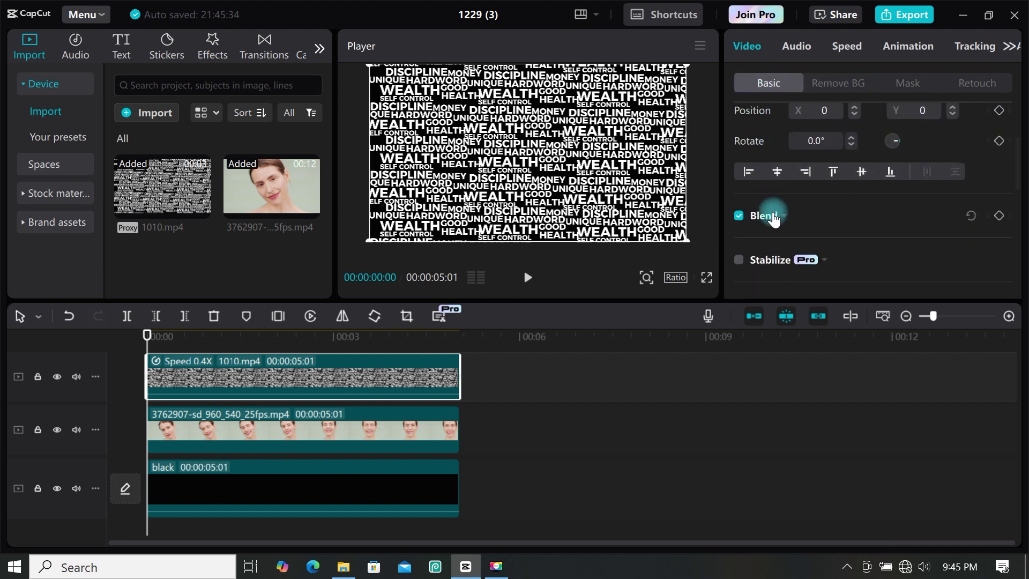
{"action": "left_click", "coordinate": [777, 215]}
{"action": "left_click", "coordinate": [854, 246]}
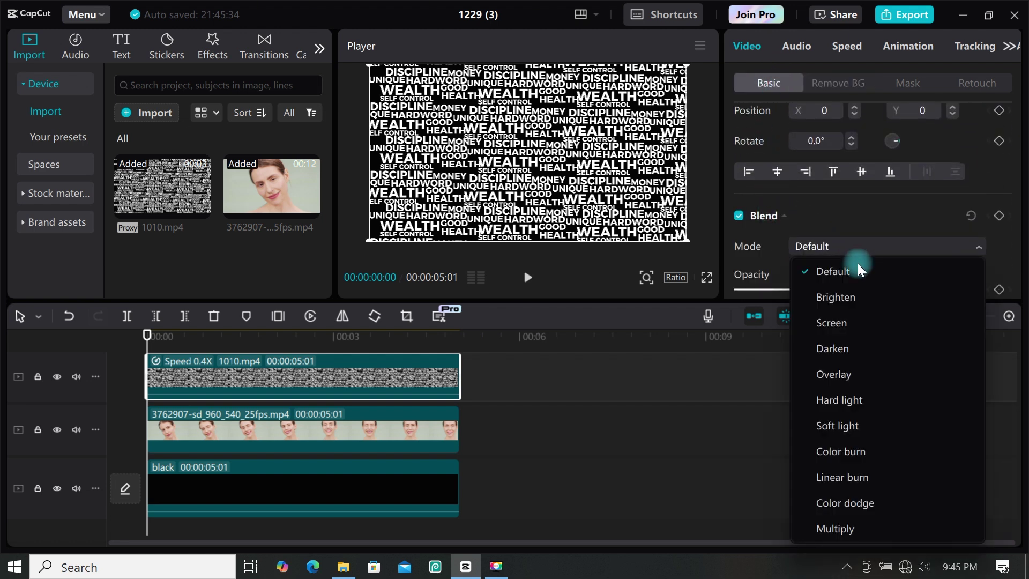
{"action": "left_click", "coordinate": [870, 529]}
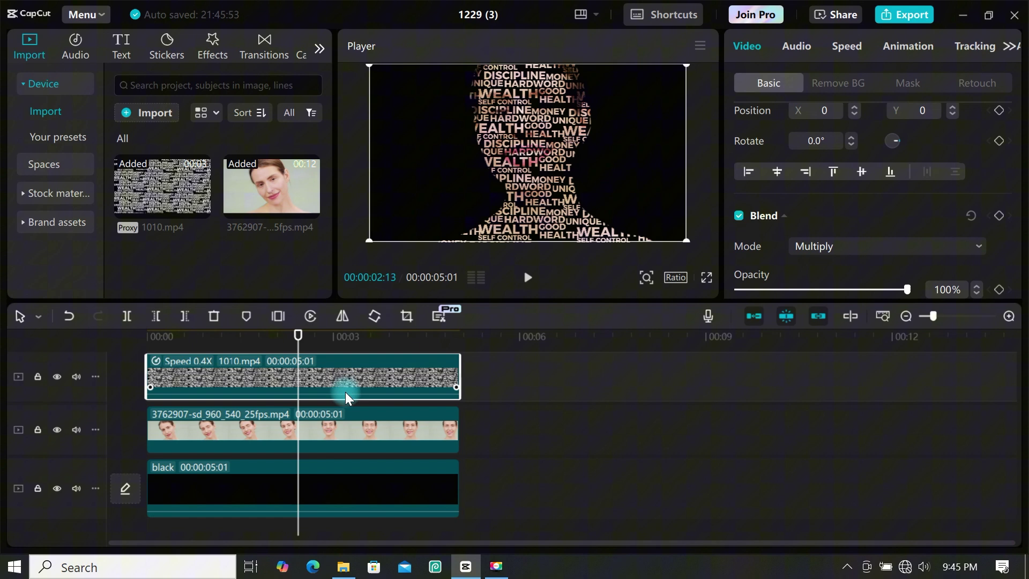
Step: Set the face clip's Saturation to -100, Exposure to -17 and Contrast to 22
{"action": "left_click", "coordinate": [343, 426]}
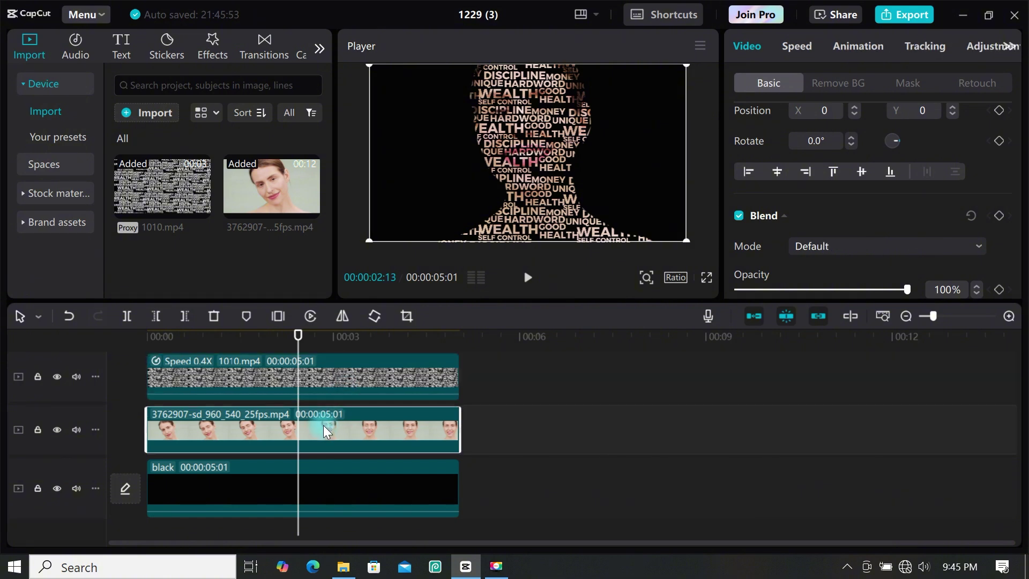
{"action": "left_click", "coordinate": [906, 83]}
{"action": "left_click", "coordinate": [976, 53]}
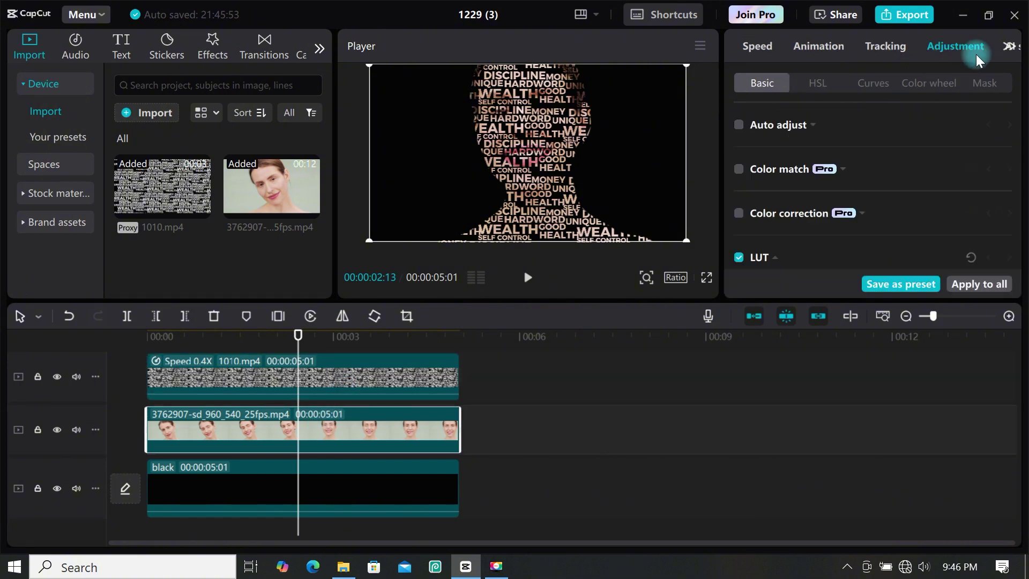
{"action": "scroll", "coordinate": [775, 161], "scroll_direction": "down", "scroll_amount": 4}
{"action": "scroll", "coordinate": [788, 172], "scroll_direction": "down", "scroll_amount": 3}
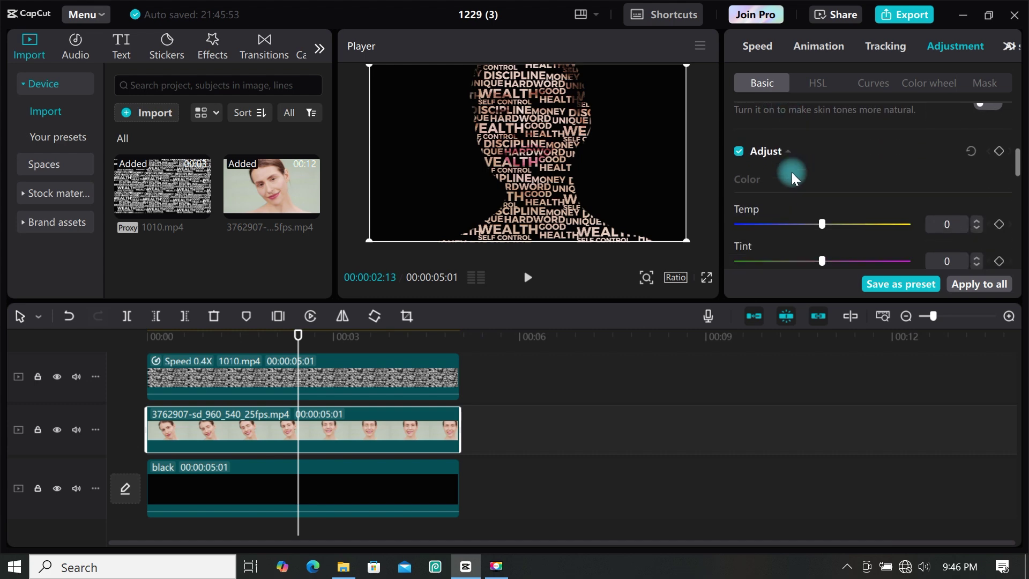
{"action": "left_click_drag", "start_coordinate": [827, 212], "coordinate": [788, 212]}
{"action": "scroll", "coordinate": [788, 211], "scroll_direction": "down", "scroll_amount": 2}
{"action": "left_click_drag", "start_coordinate": [822, 173], "coordinate": [792, 172]}
{"action": "scroll", "coordinate": [825, 188], "scroll_direction": "down", "scroll_amount": 2}
{"action": "left_click_drag", "start_coordinate": [823, 156], "coordinate": [814, 127]}
Step: Set the face clip's Whites to 28 and Blacks to -36, then play it back
{"action": "scroll", "coordinate": [792, 161], "scroll_direction": "up", "scroll_amount": 3}
{"action": "scroll", "coordinate": [806, 211], "scroll_direction": "down", "scroll_amount": 6}
{"action": "scroll", "coordinate": [825, 161], "scroll_direction": "up", "scroll_amount": 3}
{"action": "mouse_move", "coordinate": [823, 165]}
{"action": "left_mouse_down"}
{"action": "mouse_move", "coordinate": [863, 168]}
{"action": "mouse_move", "coordinate": [842, 166]}
{"action": "left_mouse_up"}
{"action": "left_click_drag", "start_coordinate": [822, 202], "coordinate": [765, 198]}
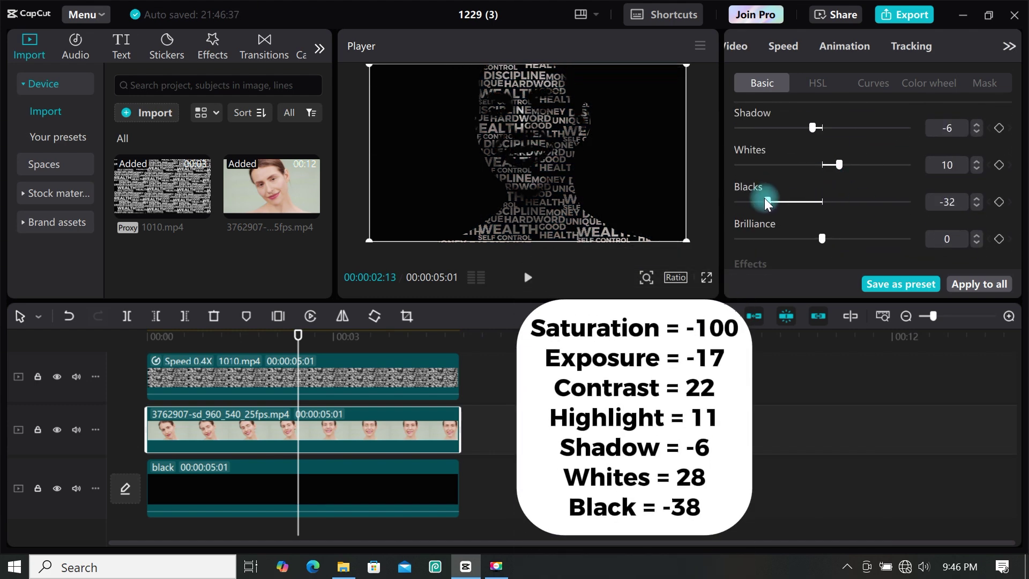
{"action": "left_click_drag", "start_coordinate": [842, 165], "coordinate": [873, 170]}
{"action": "left_click_drag", "start_coordinate": [298, 336], "coordinate": [127, 336]}
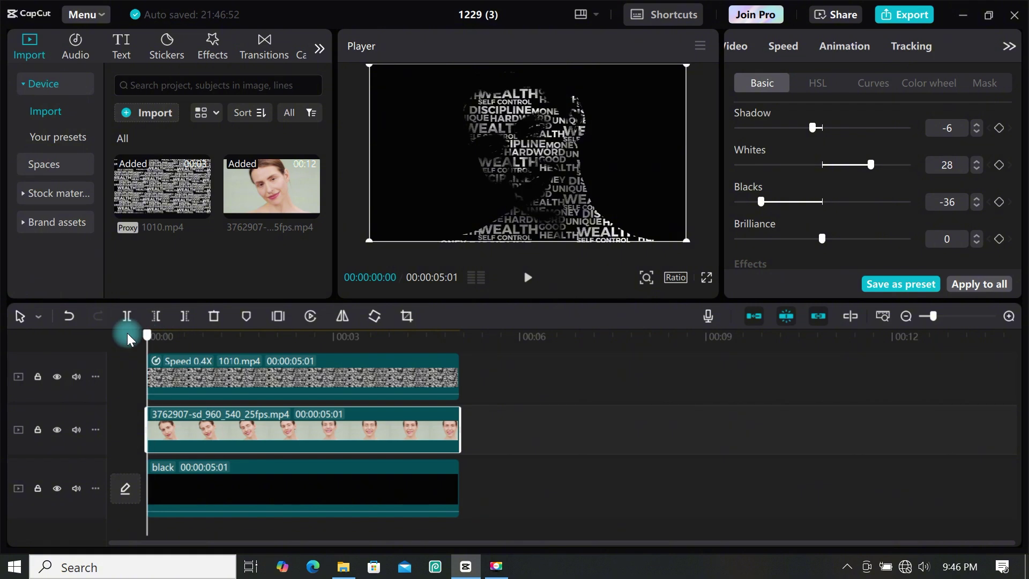
{"action": "key", "text": "space"}
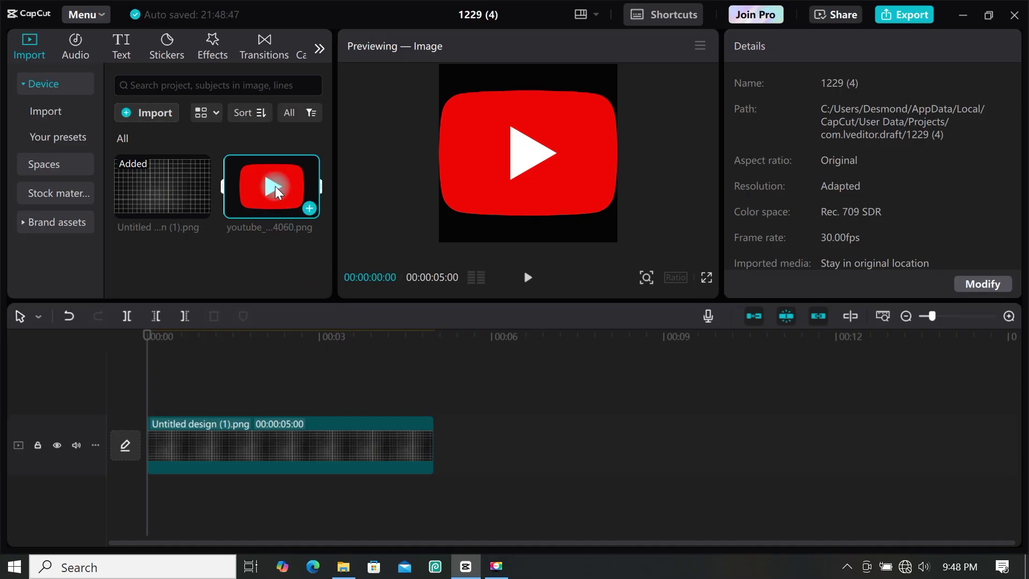
Step: Add the YouTube logo image above the grid background and scale it down at the centre
{"action": "left_click_drag", "start_coordinate": [275, 186], "coordinate": [125, 376]}
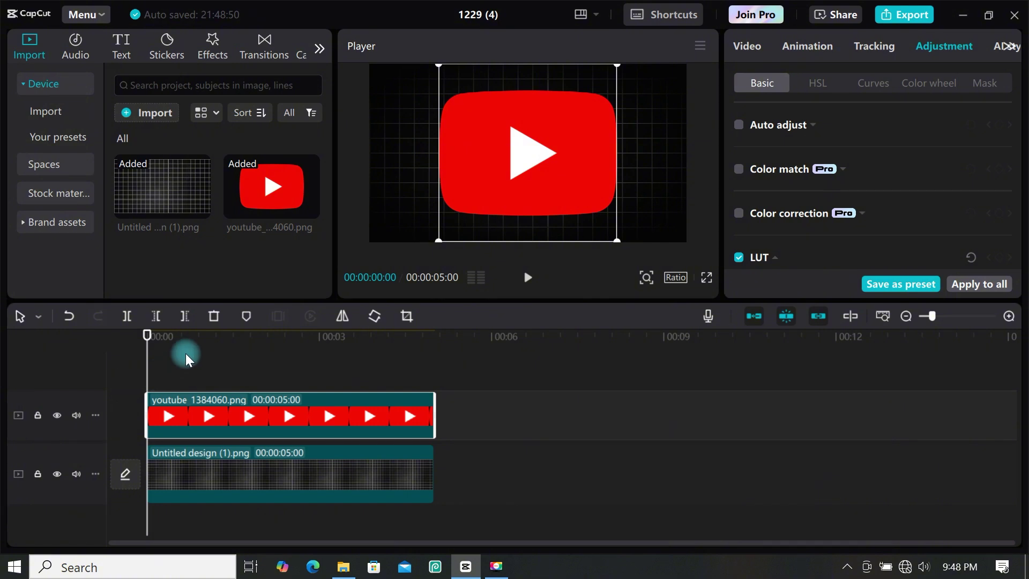
{"action": "left_click_drag", "start_coordinate": [617, 242], "coordinate": [551, 142]}
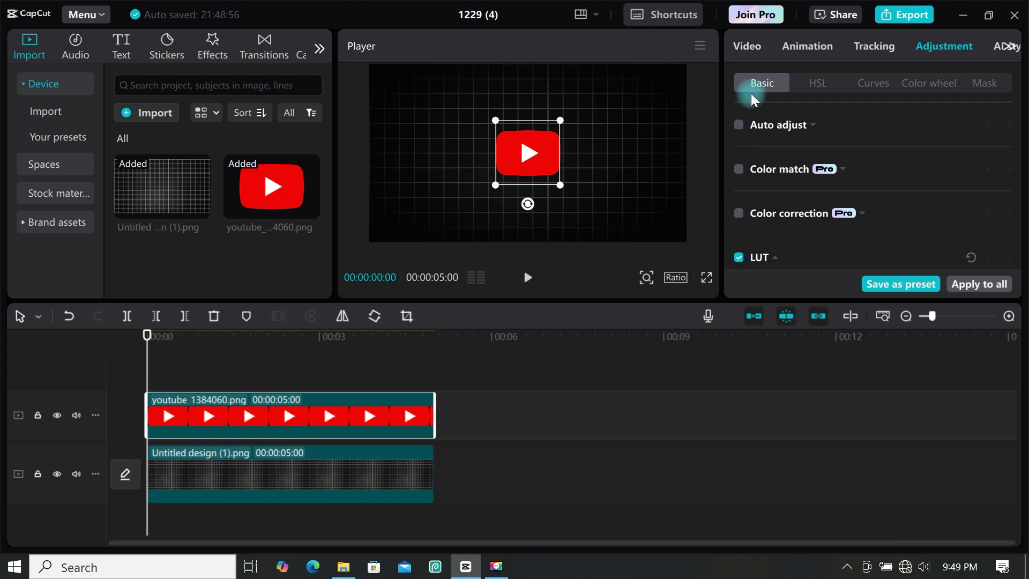
Step: Add transform keyframes at 0:00 and move the logo to X -1250 at 0:26
{"action": "left_click", "coordinate": [752, 47]}
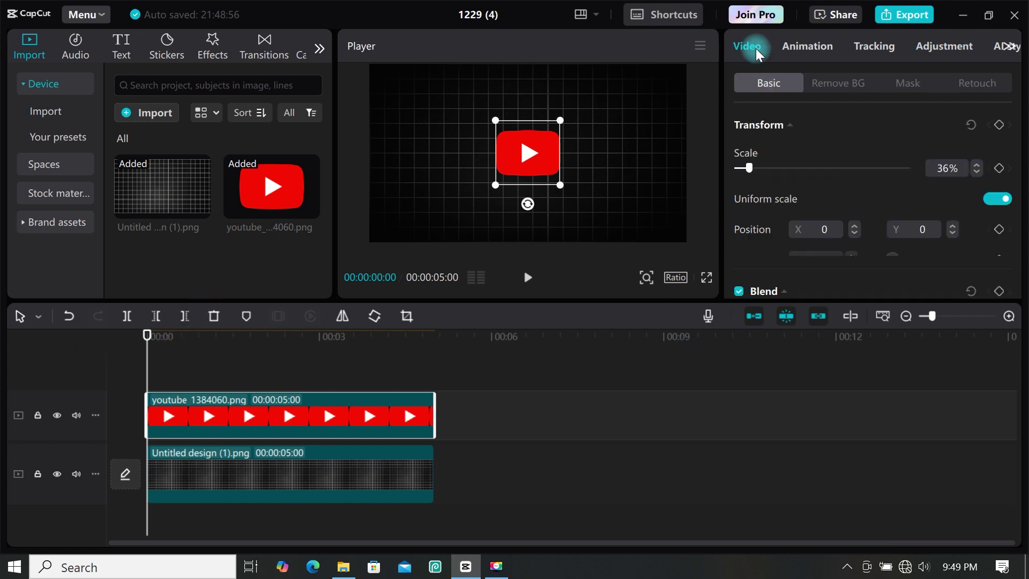
{"action": "left_click", "coordinate": [994, 135]}
{"action": "left_click_drag", "start_coordinate": [143, 368], "coordinate": [201, 401]}
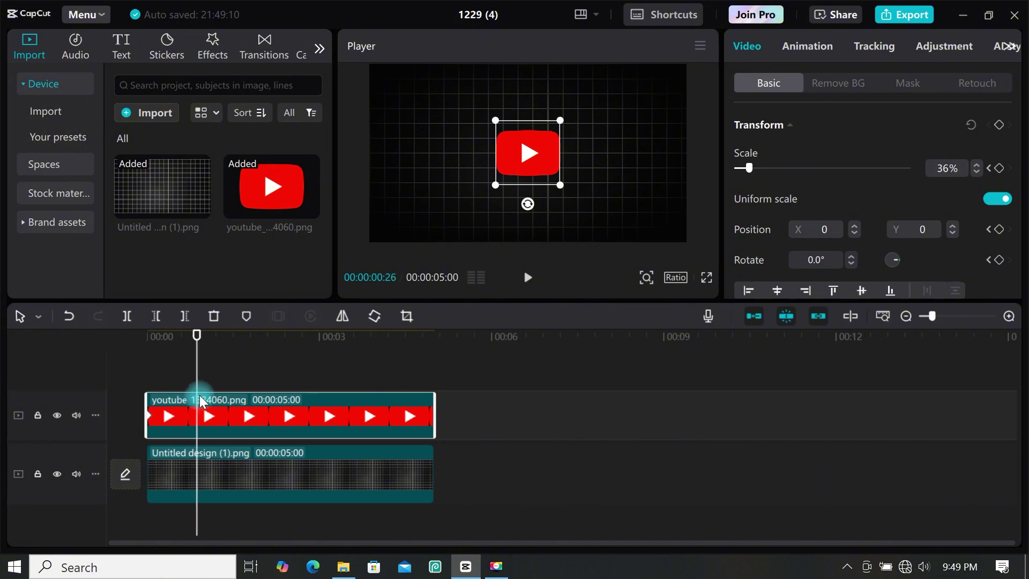
{"action": "left_click_drag", "start_coordinate": [530, 146], "coordinate": [430, 153]}
Step: Keyframe the logo at X 1304 at 2:09 and preview the animation from the start
{"action": "left_click", "coordinate": [194, 370]}
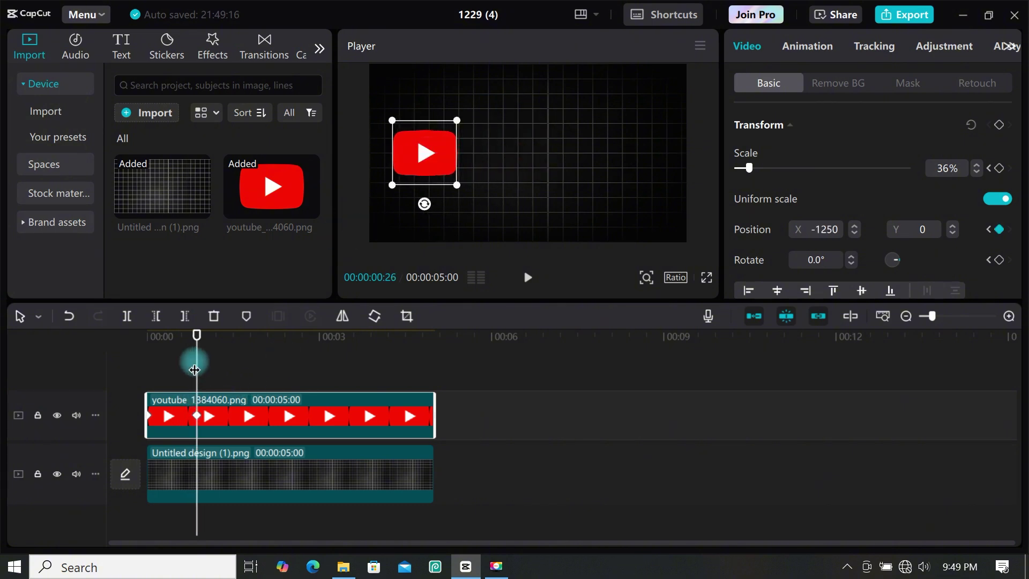
{"action": "left_click_drag", "start_coordinate": [199, 372], "coordinate": [278, 377]}
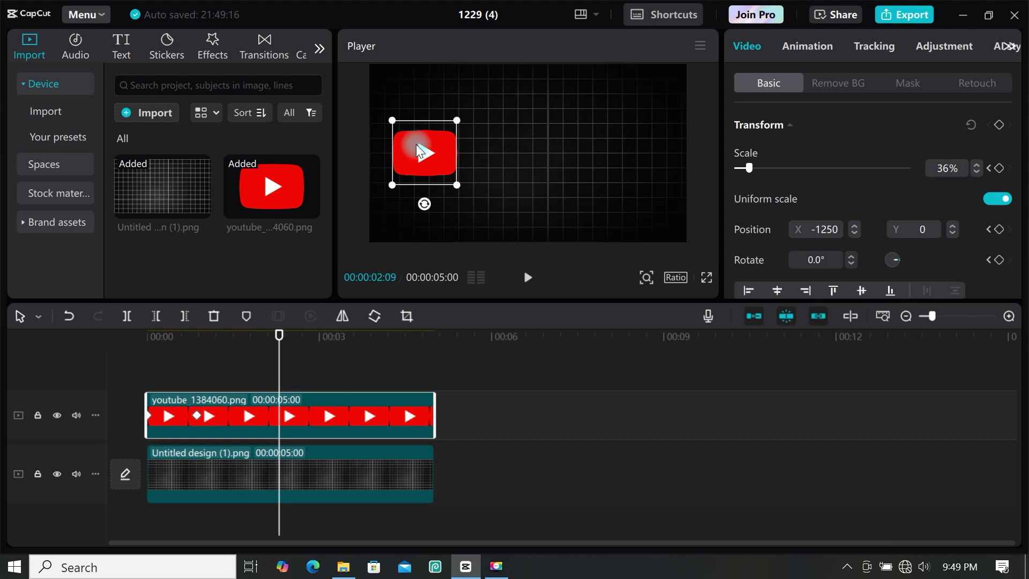
{"action": "left_click_drag", "start_coordinate": [428, 145], "coordinate": [628, 149]}
{"action": "key", "text": "Home"}
{"action": "left_click", "coordinate": [528, 277]}
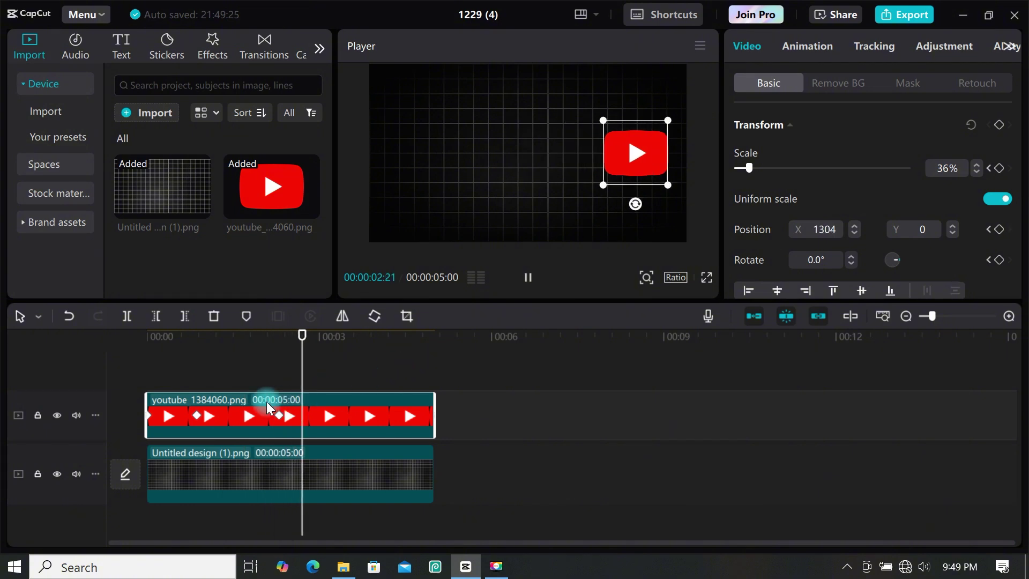
{"action": "key", "text": "space"}
{"action": "key", "text": "Home"}
Step: Add a scaled-down FUSION FRAMES default text in the sequel100wide-75 font
{"action": "left_click", "coordinate": [126, 43]}
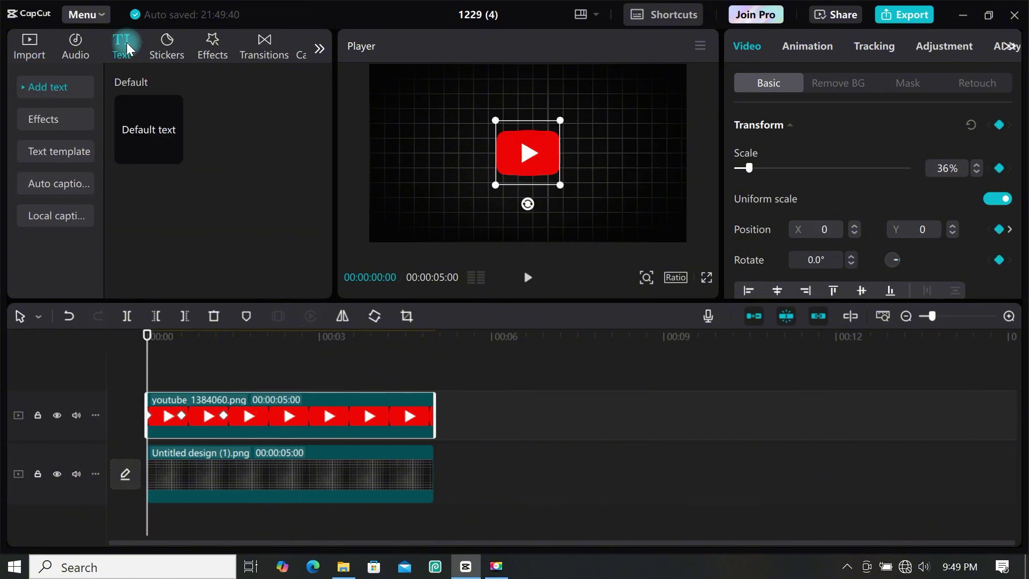
{"action": "left_click", "coordinate": [173, 154]}
{"action": "left_click", "coordinate": [804, 122]}
{"action": "key", "text": "ctrl+a"}
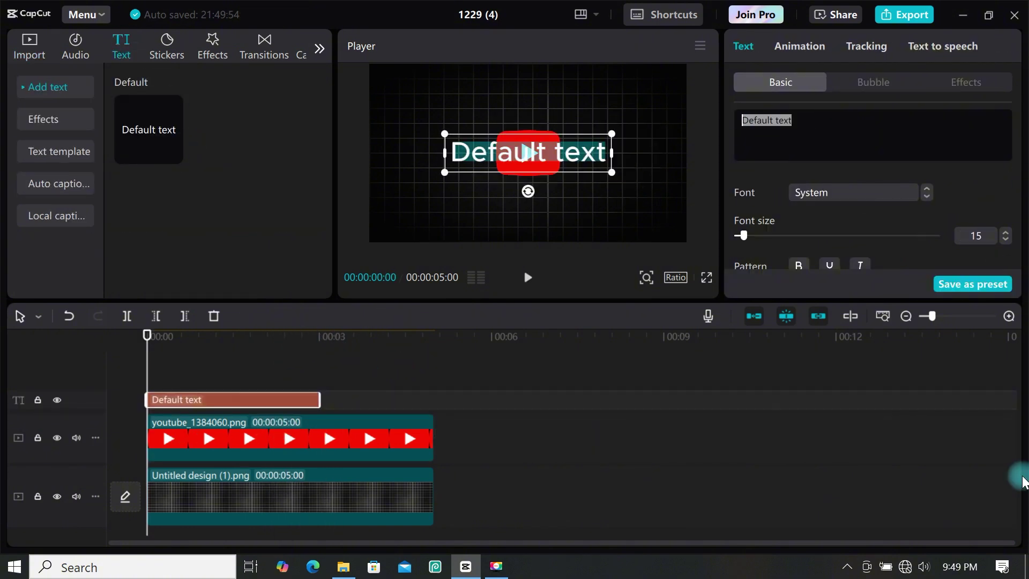
{"action": "type", "text": "FUSION FRAMES"}
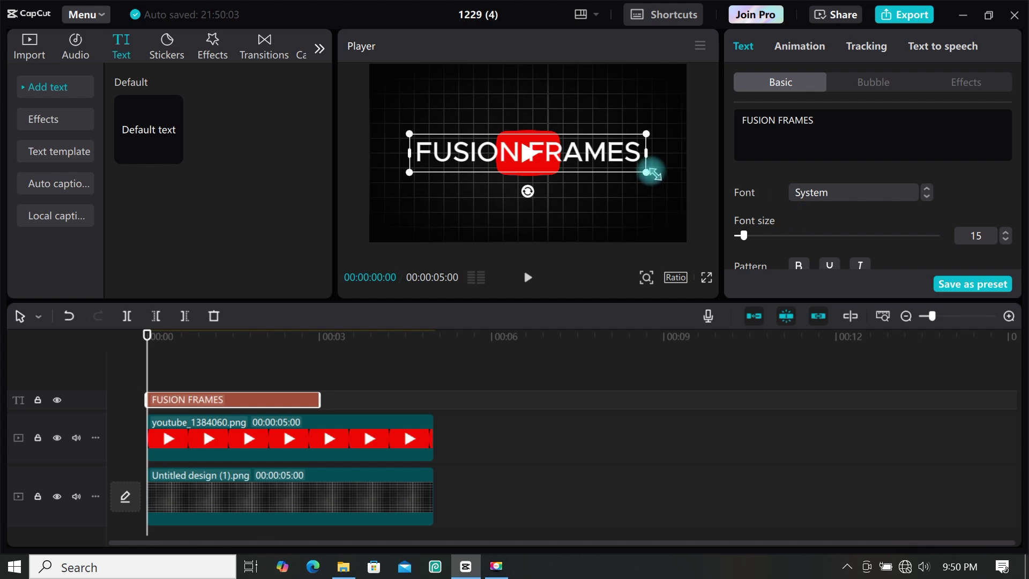
{"action": "left_click_drag", "start_coordinate": [645, 172], "coordinate": [625, 150]}
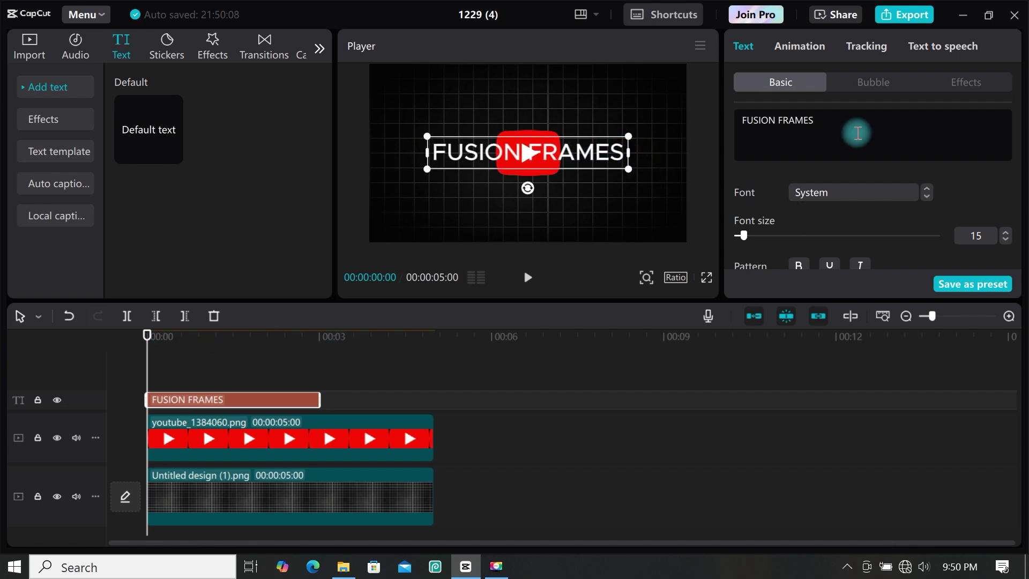
{"action": "left_click", "coordinate": [845, 194]}
{"action": "left_click", "coordinate": [850, 151]}
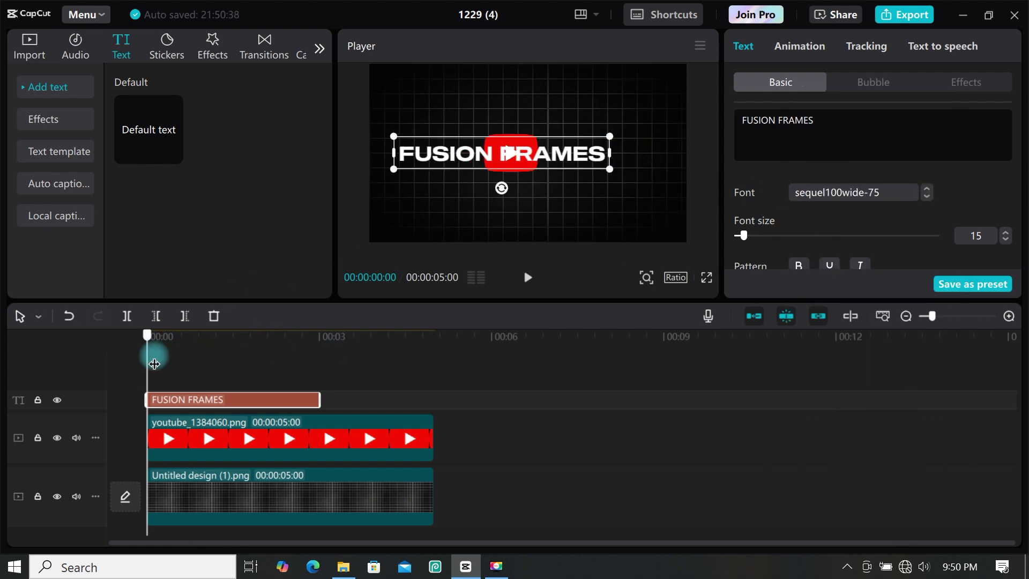
Step: Extend the FUSION FRAMES clip to 5 seconds and trim its start to 0:18
{"action": "left_click_drag", "start_coordinate": [154, 364], "coordinate": [178, 374]}
{"action": "left_click", "coordinate": [184, 422]}
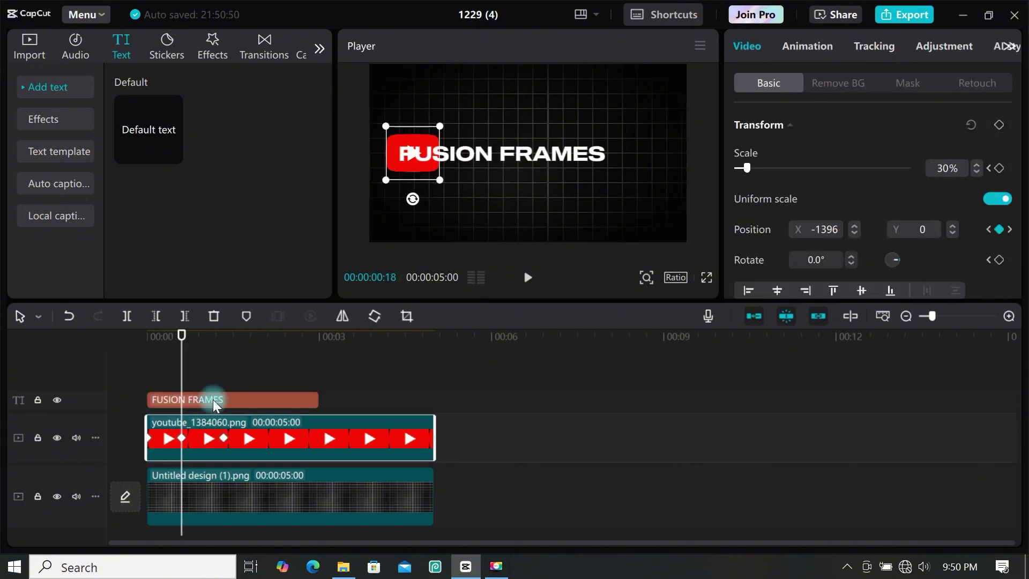
{"action": "left_click", "coordinate": [225, 397]}
{"action": "left_click_drag", "start_coordinate": [320, 397], "coordinate": [434, 398]}
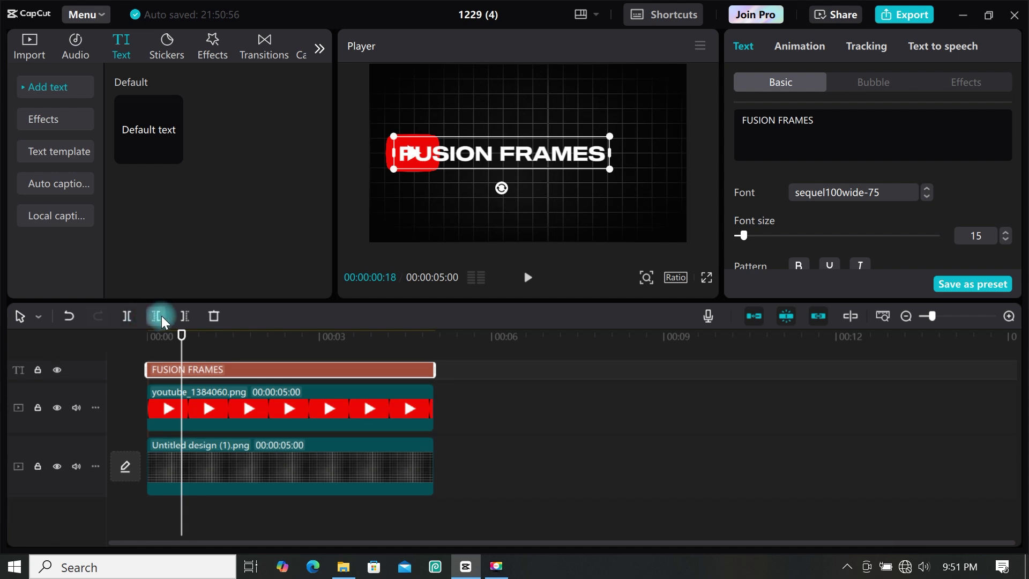
{"action": "left_click", "coordinate": [157, 316]}
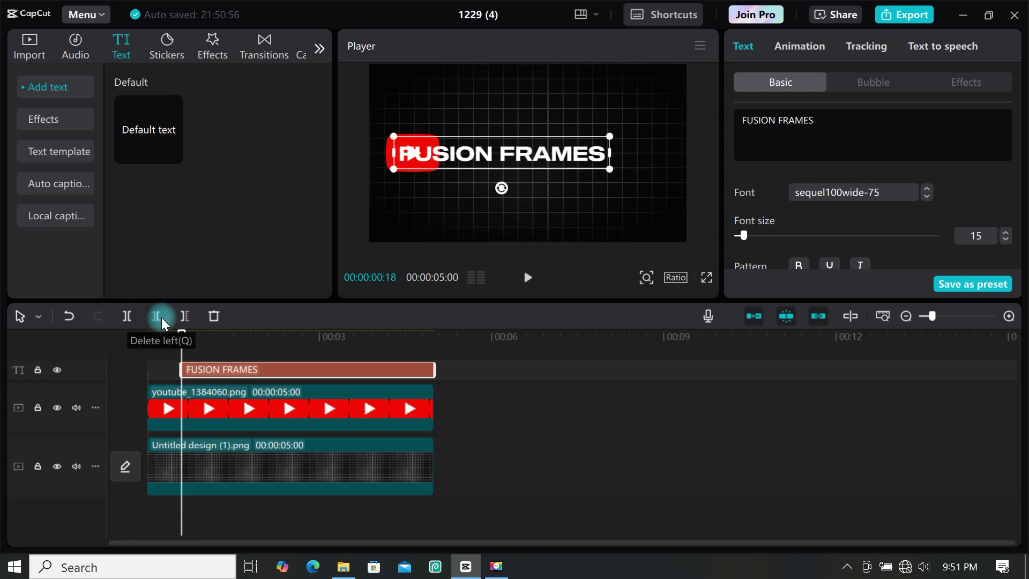
{"action": "right_click", "coordinate": [246, 371]}
Step: Make the title a compound clip and move its track beneath the logo track
{"action": "left_click", "coordinate": [281, 421]}
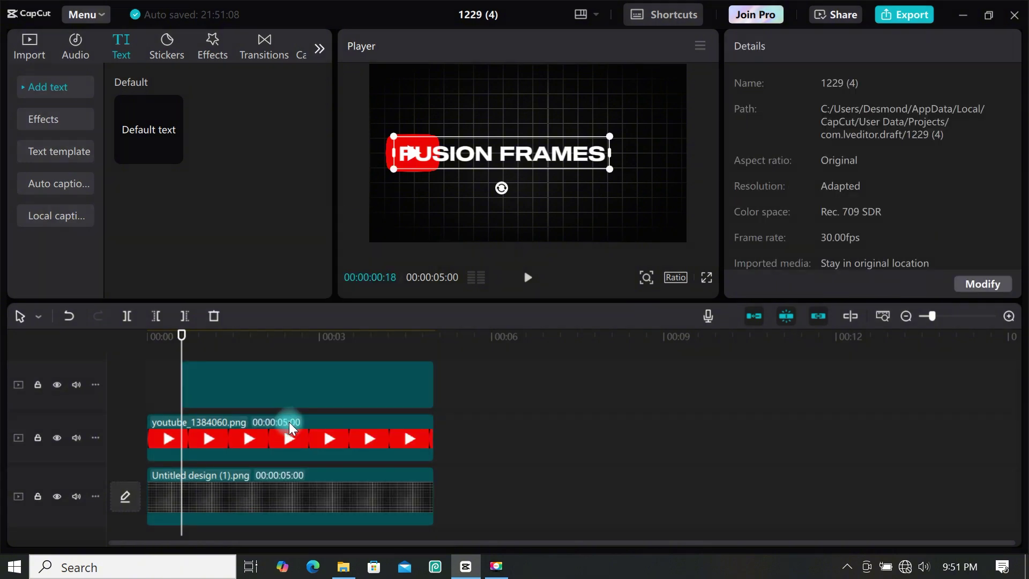
{"action": "left_click", "coordinate": [289, 439]}
{"action": "left_click", "coordinate": [282, 380]}
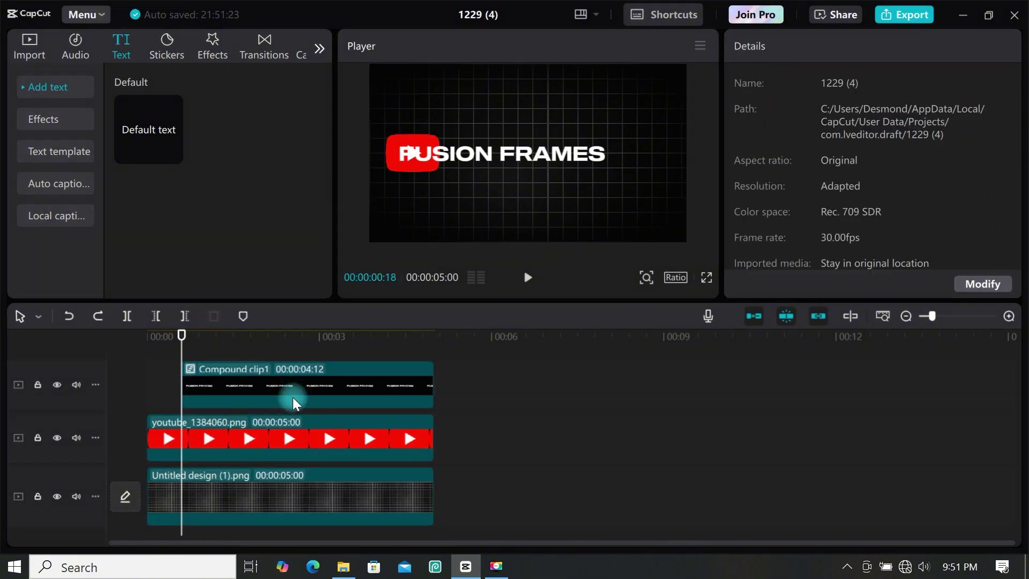
{"action": "left_click_drag", "start_coordinate": [295, 421], "coordinate": [298, 465]}
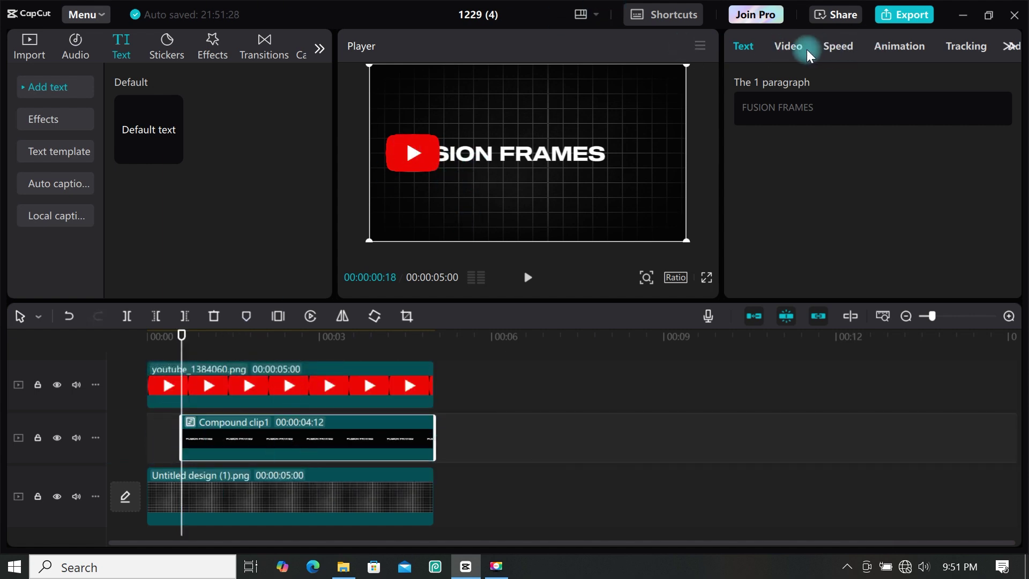
Step: Apply a Horizontal mask to the compound title and rotate it to vertical
{"action": "left_click", "coordinate": [786, 46]}
{"action": "left_click", "coordinate": [900, 89]}
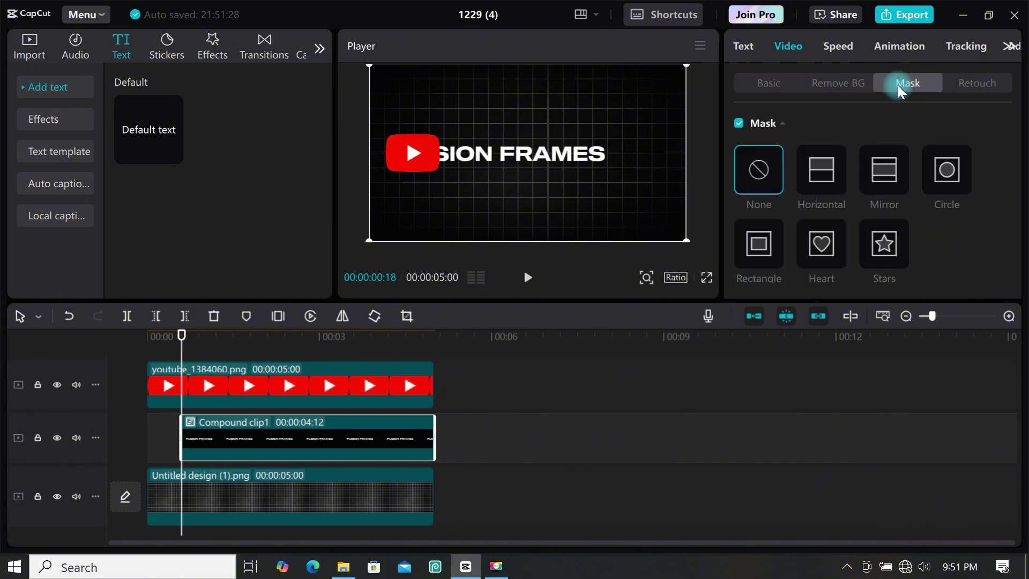
{"action": "left_click", "coordinate": [830, 170]}
{"action": "left_click_drag", "start_coordinate": [527, 173], "coordinate": [405, 172]}
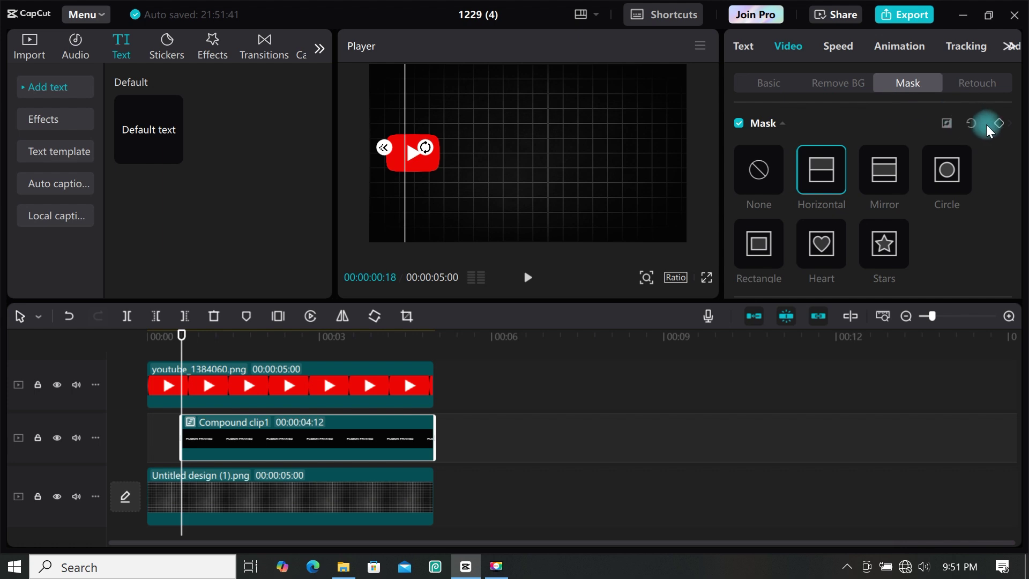
Step: Keyframe the mask edge from 0:22 onward to reveal the full title, then play back
{"action": "left_click_drag", "start_coordinate": [182, 336], "coordinate": [189, 336]}
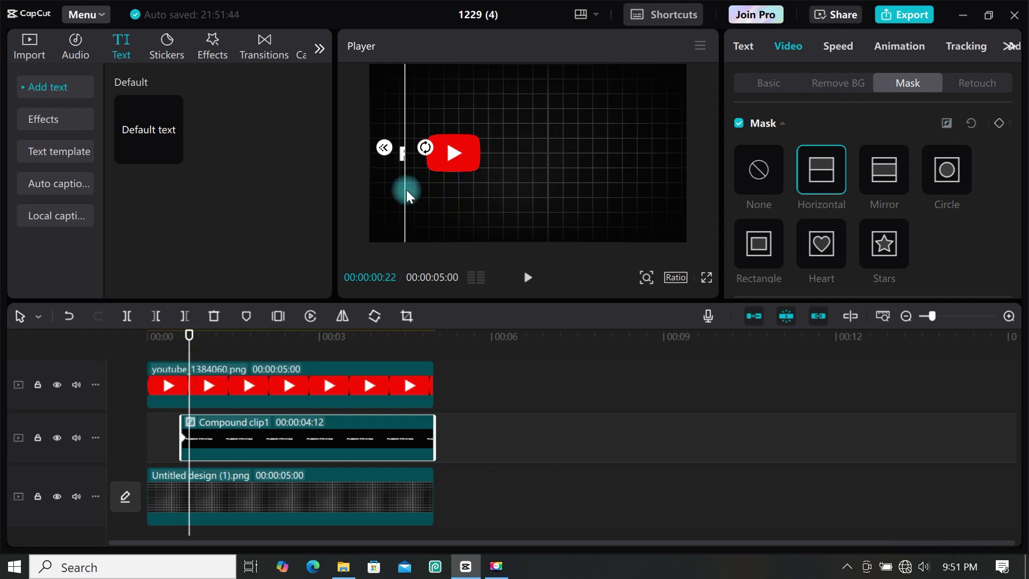
{"action": "left_click_drag", "start_coordinate": [406, 190], "coordinate": [449, 188]}
{"action": "left_click_drag", "start_coordinate": [199, 354], "coordinate": [207, 355]}
{"action": "left_click_drag", "start_coordinate": [449, 207], "coordinate": [545, 214]}
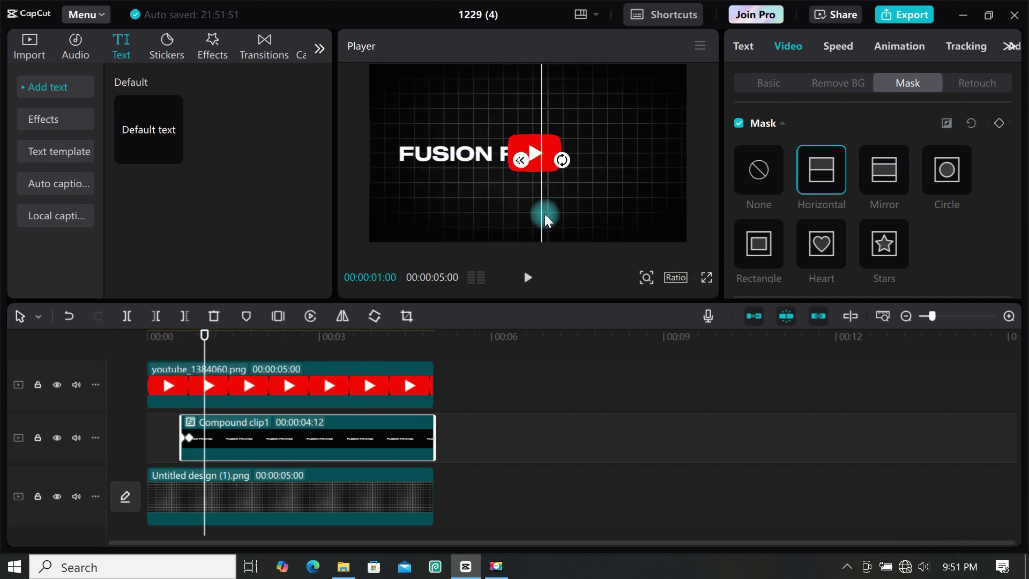
{"action": "left_click_drag", "start_coordinate": [207, 357], "coordinate": [221, 355]}
{"action": "left_click_drag", "start_coordinate": [544, 194], "coordinate": [607, 194]}
{"action": "left_click_drag", "start_coordinate": [222, 354], "coordinate": [11, 343]}
{"action": "left_click", "coordinate": [528, 277]}
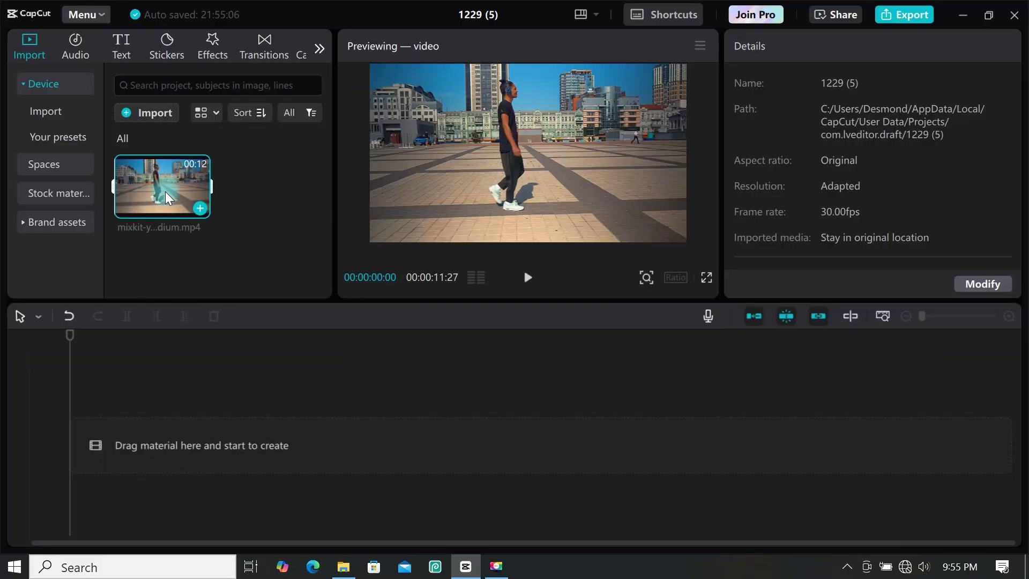
Step: Place the walking-man clip on the timeline with a pasted duplicate on the track above
{"action": "left_click_drag", "start_coordinate": [165, 191], "coordinate": [169, 440]}
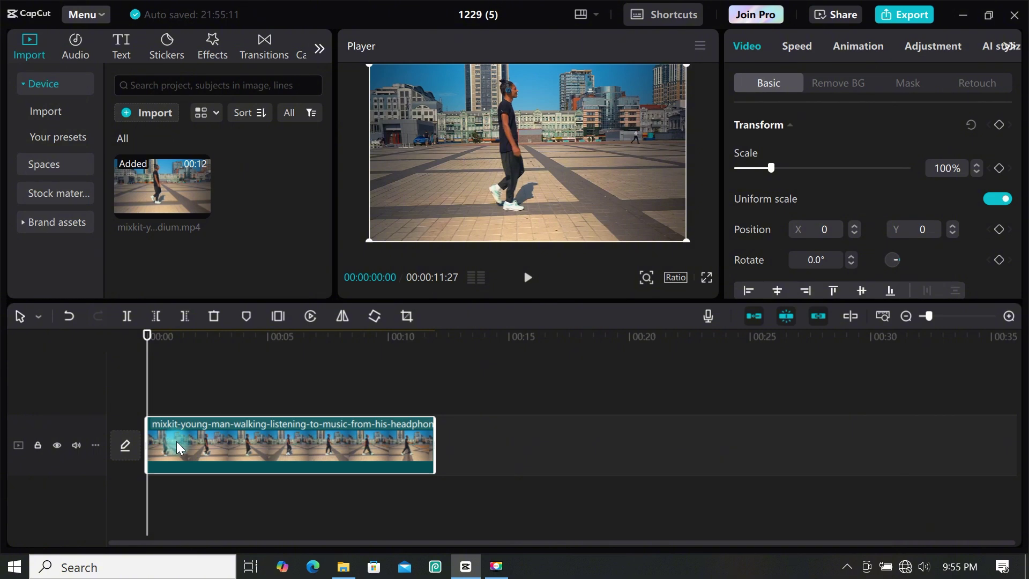
{"action": "key", "text": "ctrl+c"}
{"action": "key", "text": "ctrl+v"}
{"action": "left_click", "coordinate": [176, 378]}
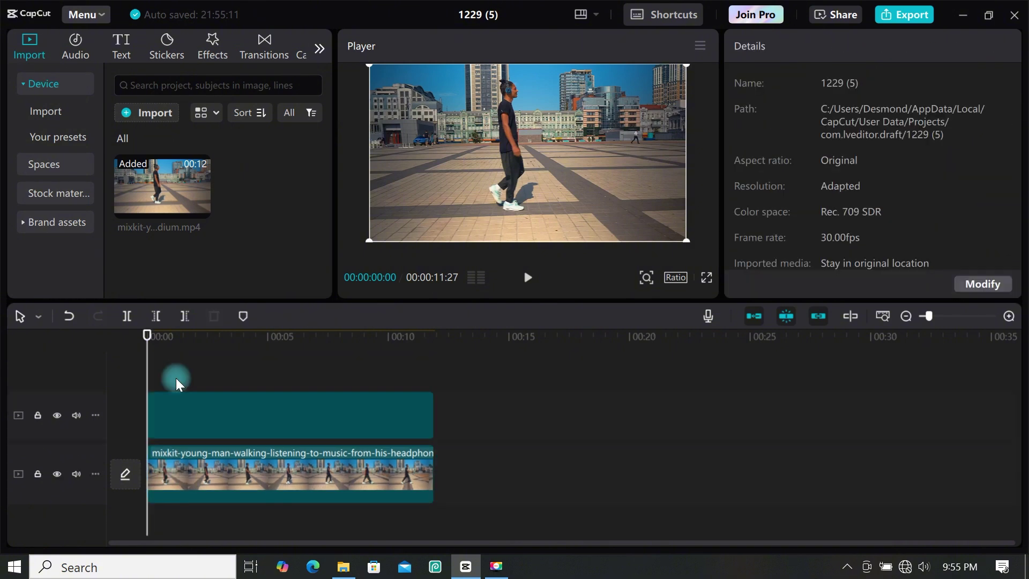
{"action": "left_click", "coordinate": [194, 394]}
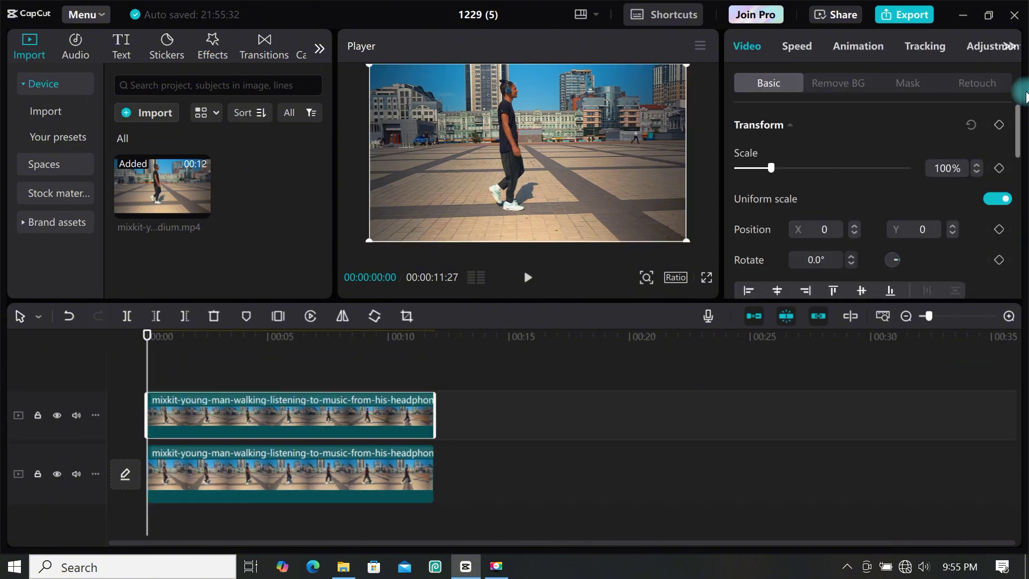
Step: Auto-remove the background of the top walking-man copy
{"action": "left_click", "coordinate": [842, 81]}
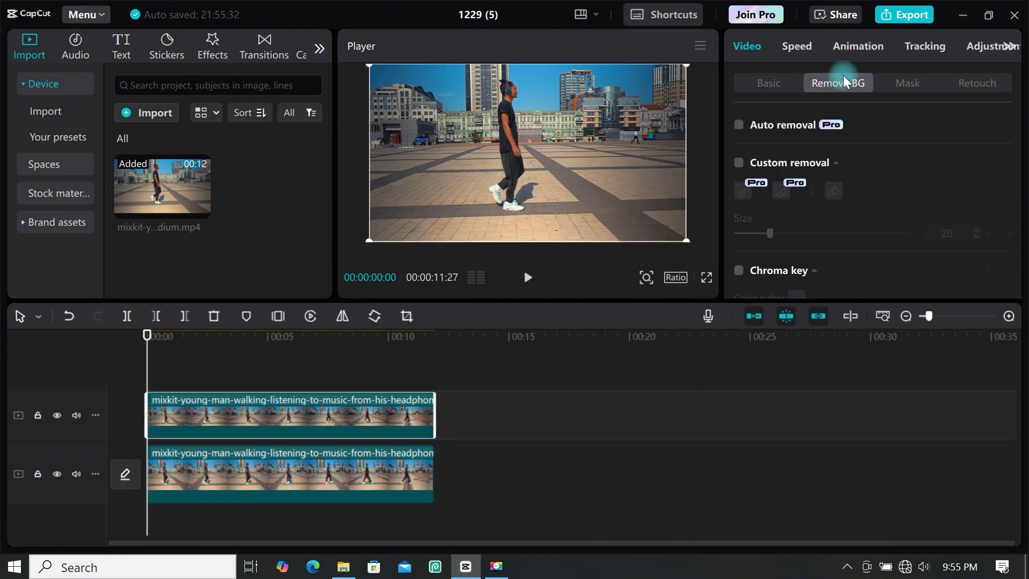
{"action": "left_click", "coordinate": [738, 127]}
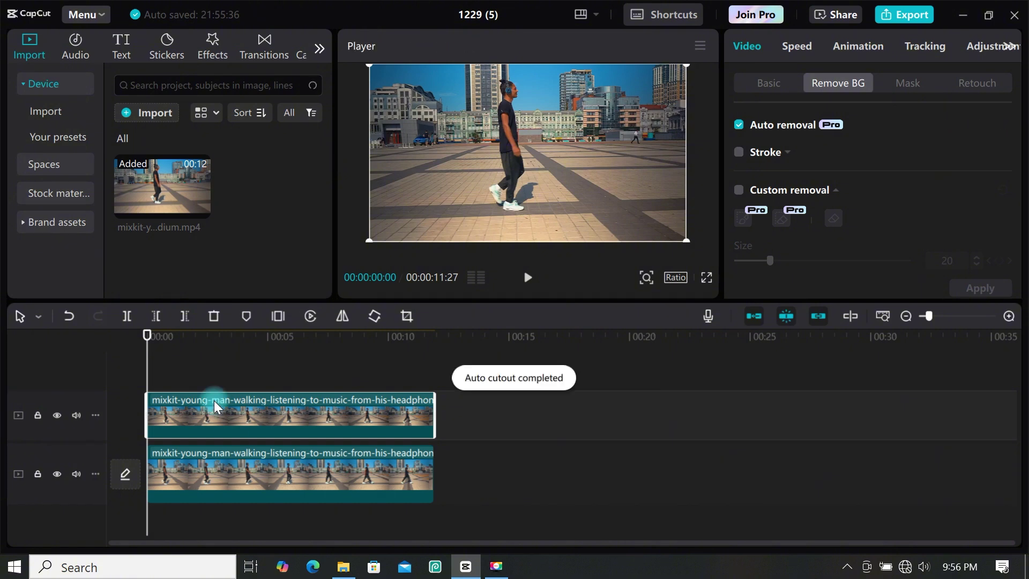
{"action": "left_click", "coordinate": [112, 45]}
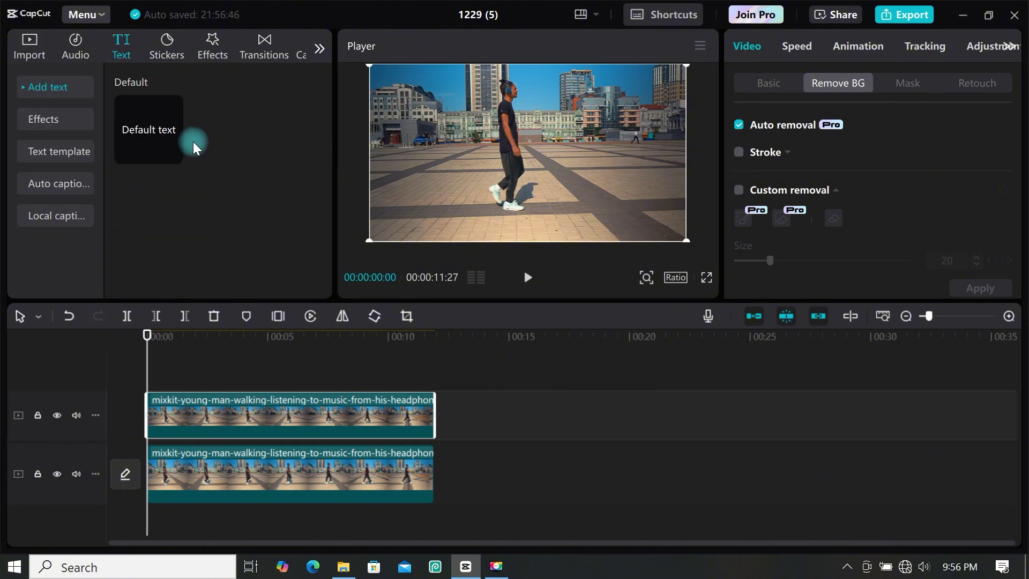
Step: Add a default text stretched to the clip length, reading TEXT OUTLINE
{"action": "left_click", "coordinate": [173, 153]}
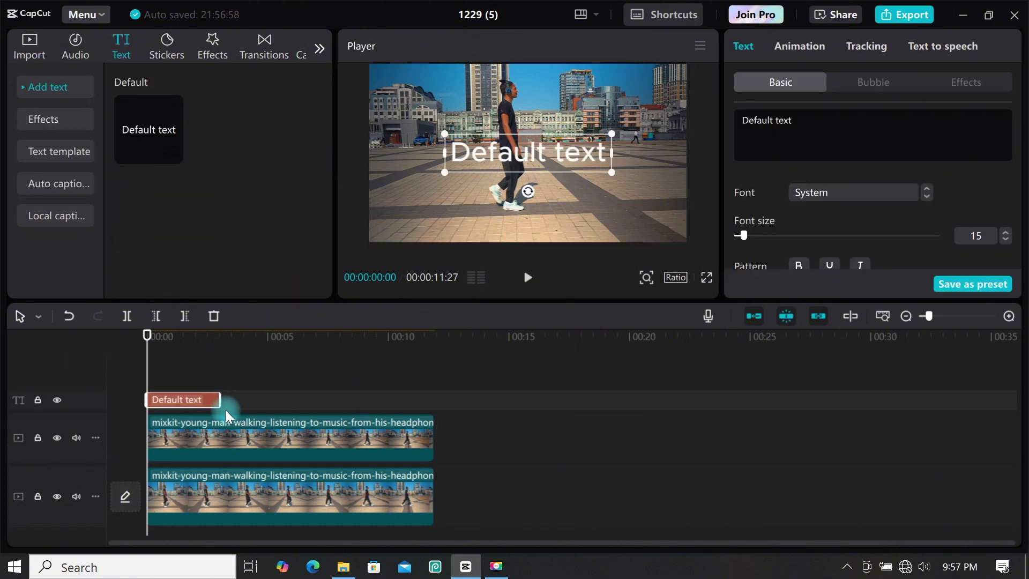
{"action": "left_click_drag", "start_coordinate": [220, 400], "coordinate": [435, 398]}
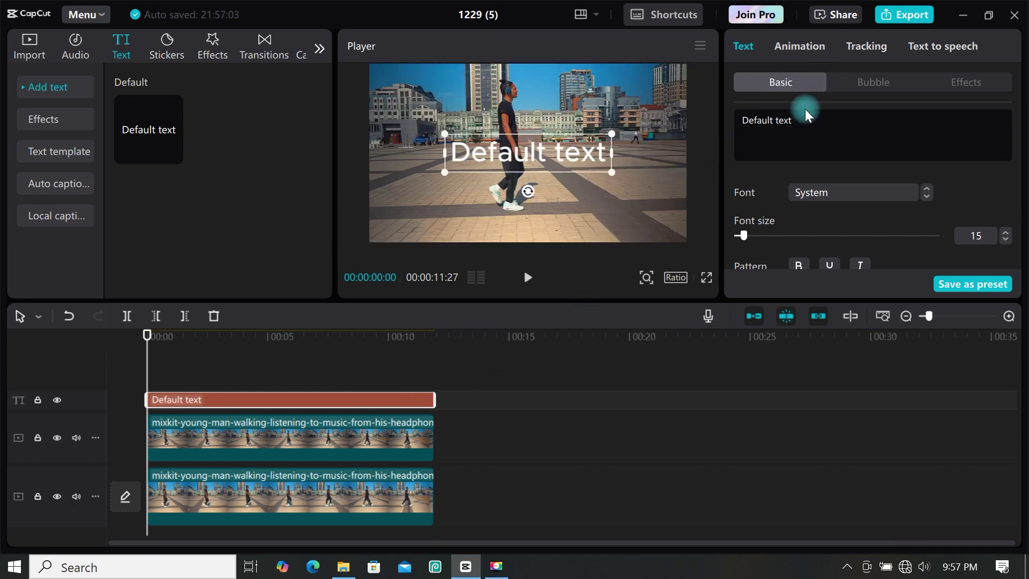
{"action": "left_click_drag", "start_coordinate": [804, 119], "coordinate": [740, 120]}
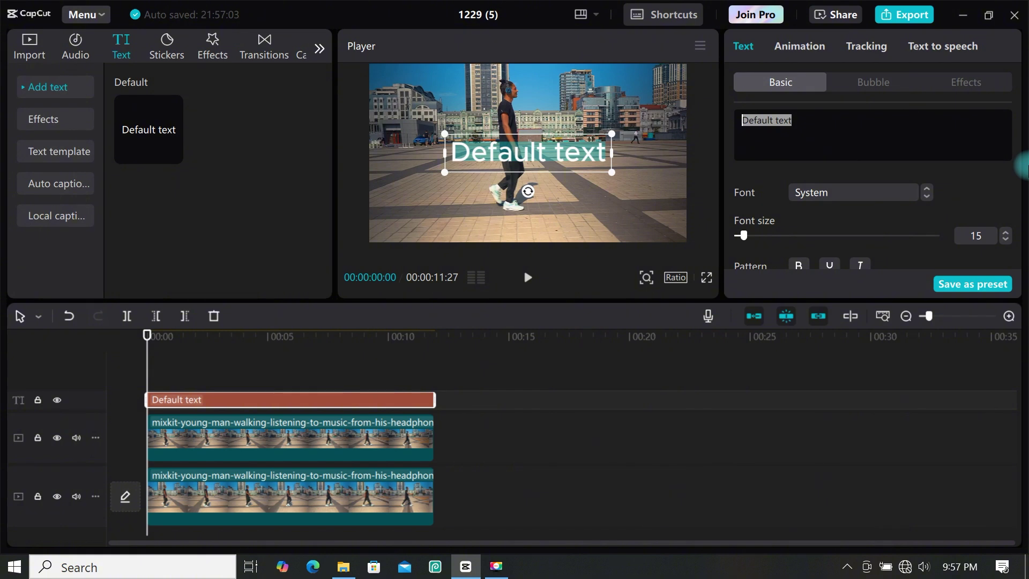
{"action": "type", "text": "TEXT OUTLINE"}
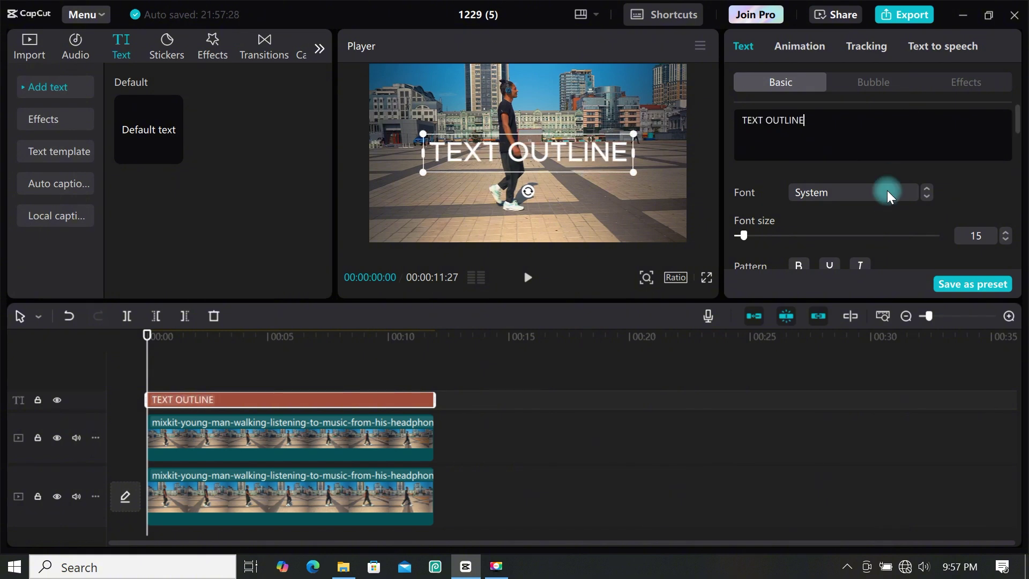
Step: Duplicate the TEXT OUTLINE clip and move one copy between the video layers
{"action": "left_click", "coordinate": [223, 397]}
{"action": "key", "text": "ctrl+c"}
{"action": "key", "text": "ctrl+v"}
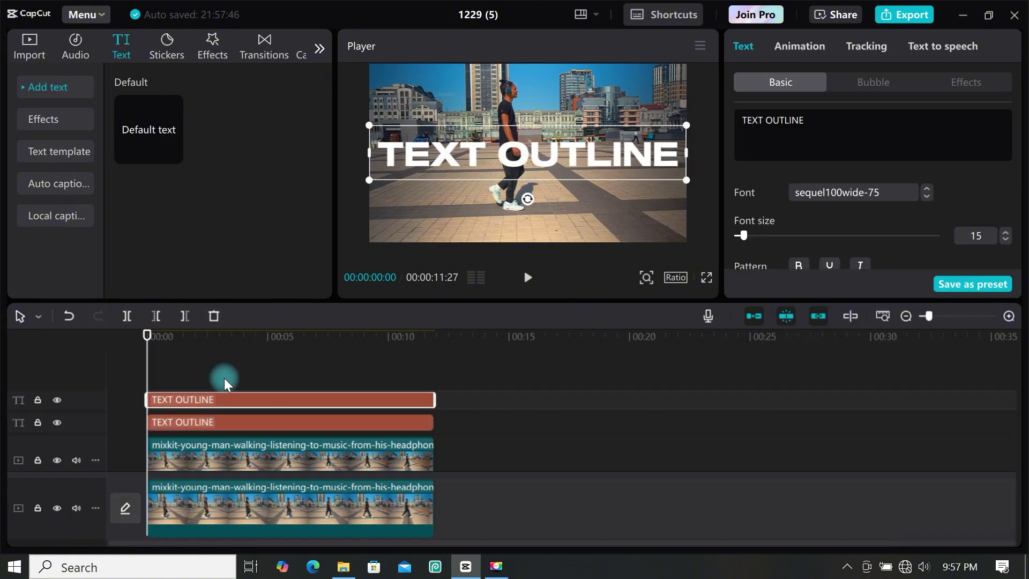
{"action": "left_click_drag", "start_coordinate": [239, 400], "coordinate": [240, 471]}
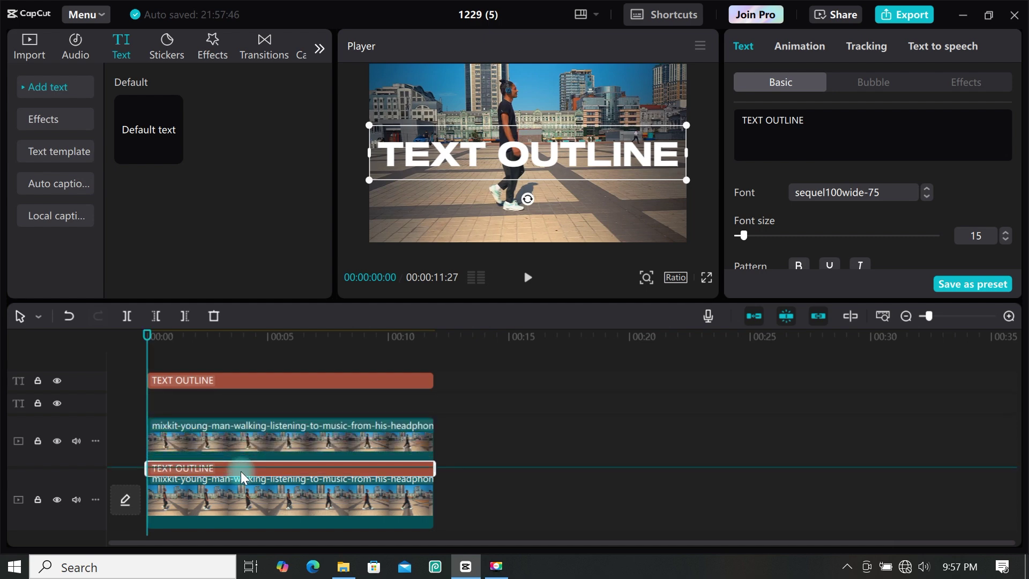
Step: Give the top TEXT OUTLINE title a white stroke with thickness 17
{"action": "left_click", "coordinate": [288, 380]}
{"action": "scroll", "coordinate": [809, 187], "scroll_direction": "down", "scroll_amount": 10}
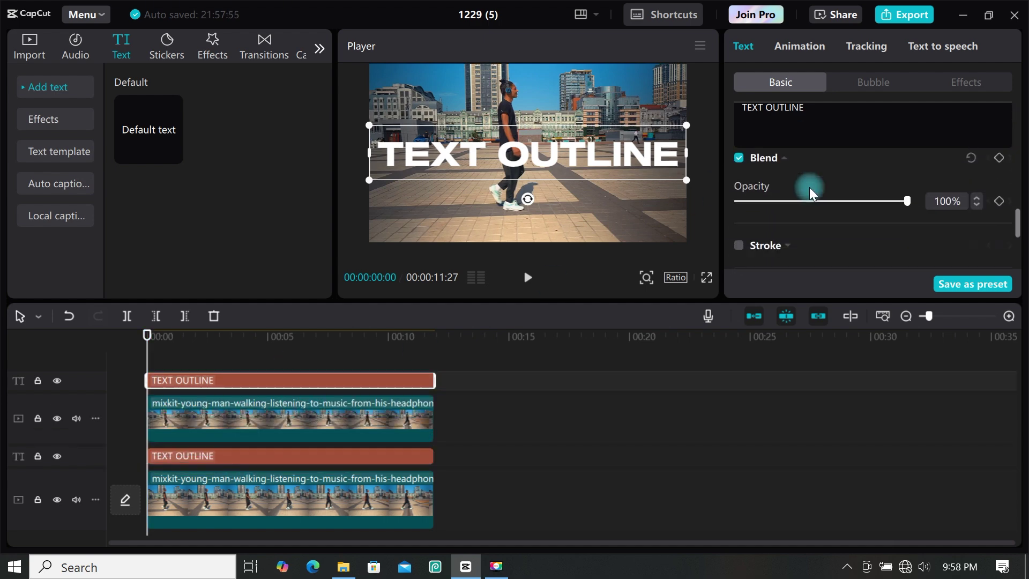
{"action": "left_click", "coordinate": [749, 216]}
{"action": "left_click", "coordinate": [822, 234]}
{"action": "left_click_drag", "start_coordinate": [774, 270], "coordinate": [705, 249]}
{"action": "left_click", "coordinate": [841, 200]}
{"action": "scroll", "coordinate": [841, 259], "scroll_direction": "down", "scroll_amount": 1}
{"action": "left_click", "coordinate": [812, 230]}
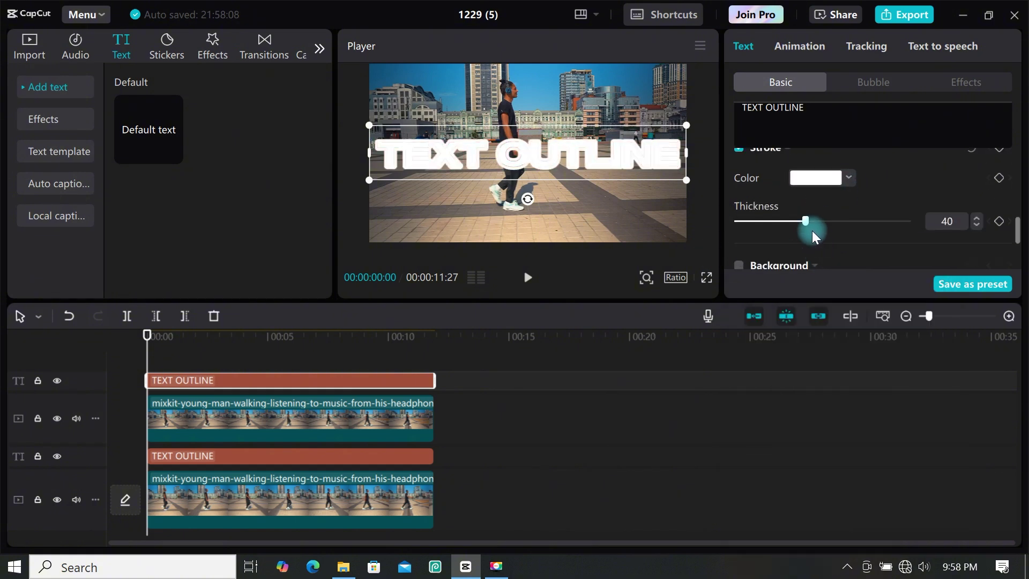
{"action": "mouse_move", "coordinate": [787, 233]}
{"action": "left_mouse_down"}
{"action": "mouse_move", "coordinate": [729, 233]}
{"action": "mouse_move", "coordinate": [755, 232]}
{"action": "left_mouse_up"}
{"action": "scroll", "coordinate": [858, 216], "scroll_direction": "up", "scroll_amount": 5}
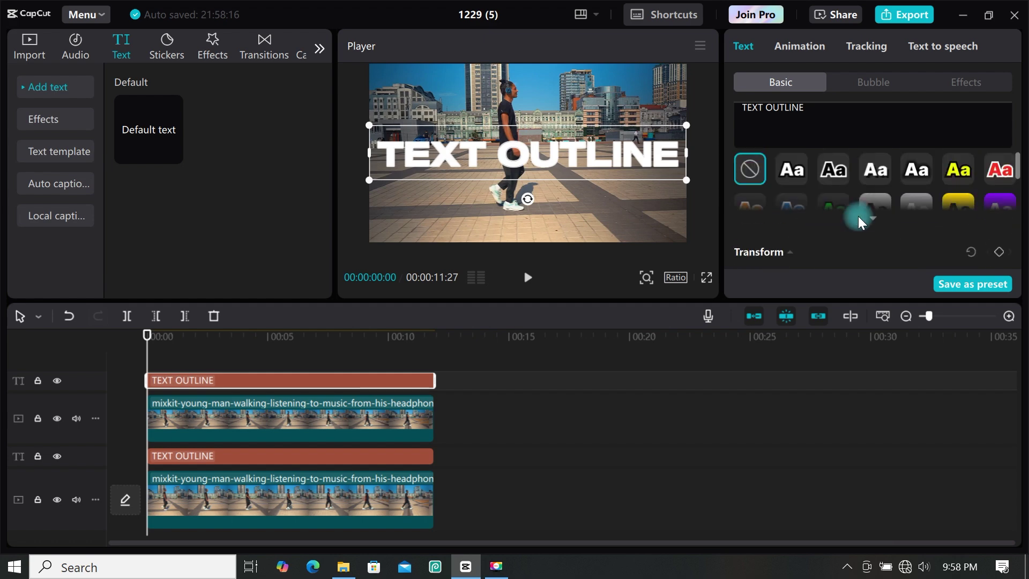
{"action": "scroll", "coordinate": [858, 217], "scroll_direction": "down", "scroll_amount": 2}
Step: Colour the top title's text bright green 65FF11
{"action": "left_click", "coordinate": [819, 215]}
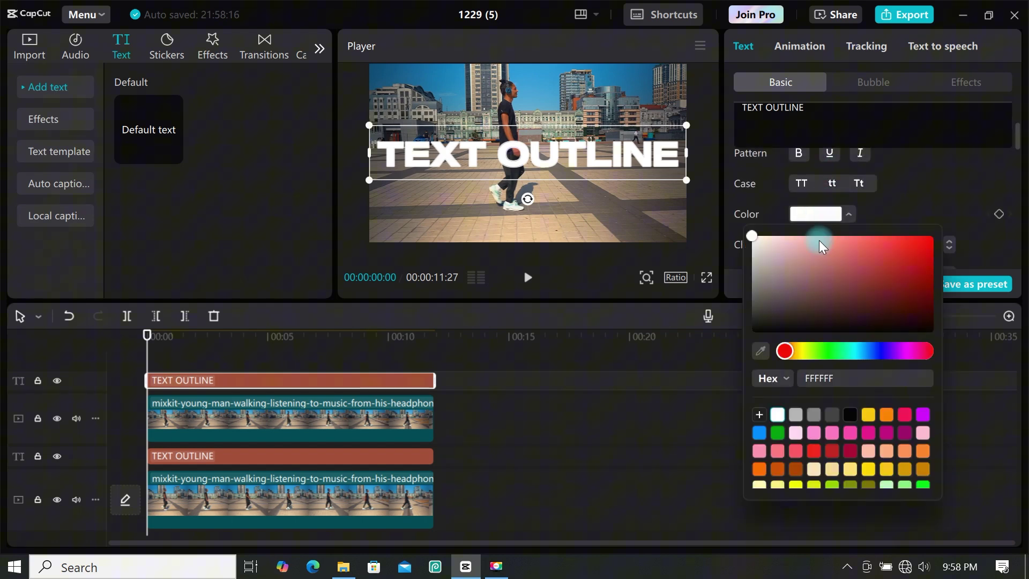
{"action": "left_click", "coordinate": [839, 350]}
{"action": "left_click", "coordinate": [922, 231]}
{"action": "scroll", "coordinate": [886, 203], "scroll_direction": "down", "scroll_amount": 3}
{"action": "left_click", "coordinate": [235, 392]}
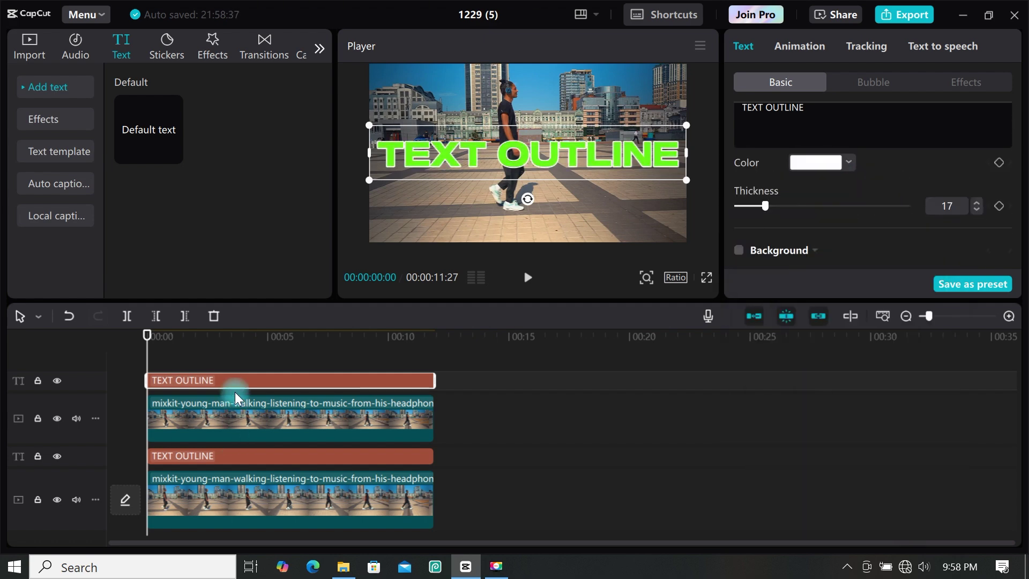
Step: Make the top TEXT OUTLINE title a compound clip
{"action": "right_click", "coordinate": [237, 380]}
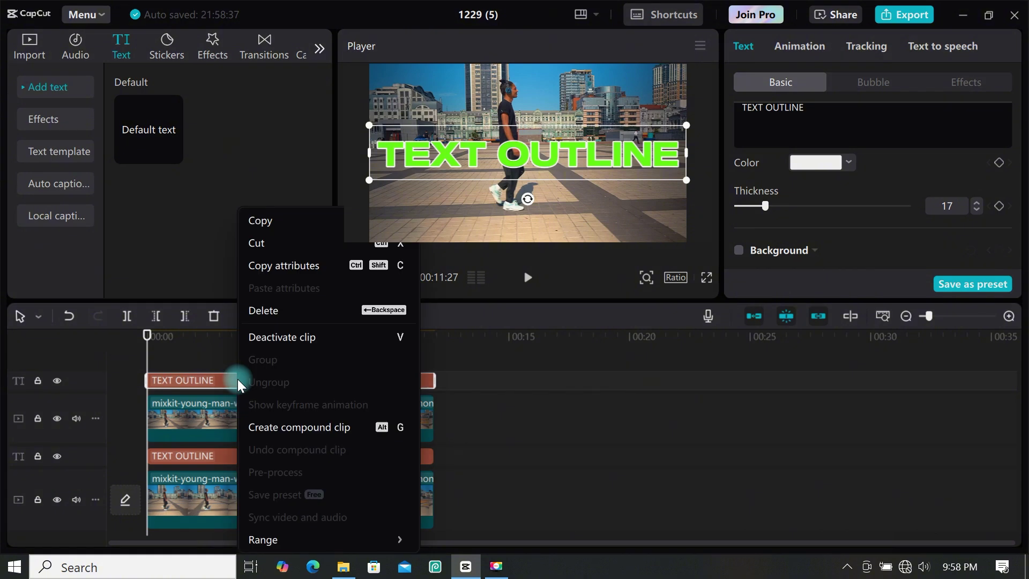
{"action": "left_click", "coordinate": [314, 428]}
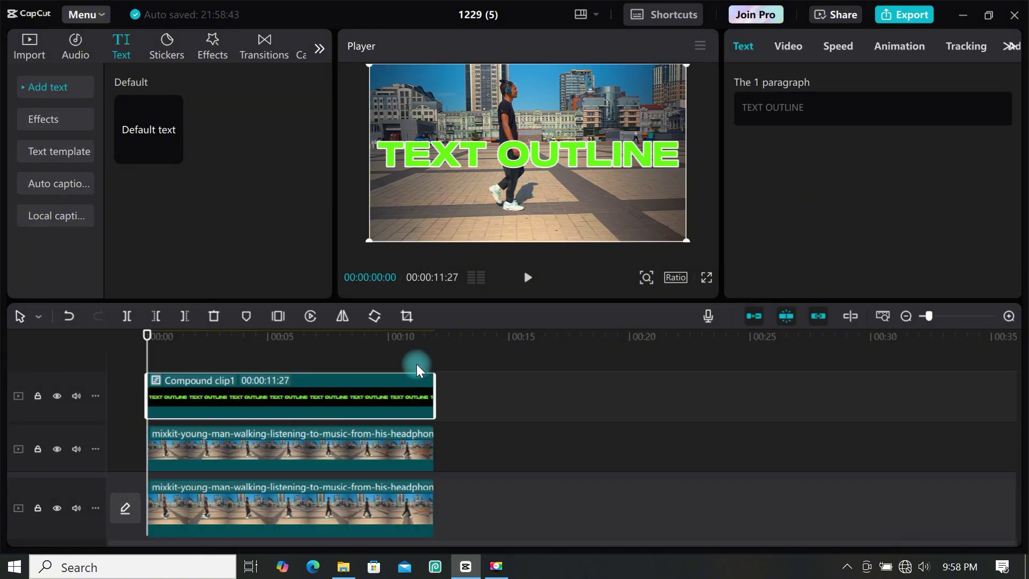
{"action": "left_click", "coordinate": [787, 45]}
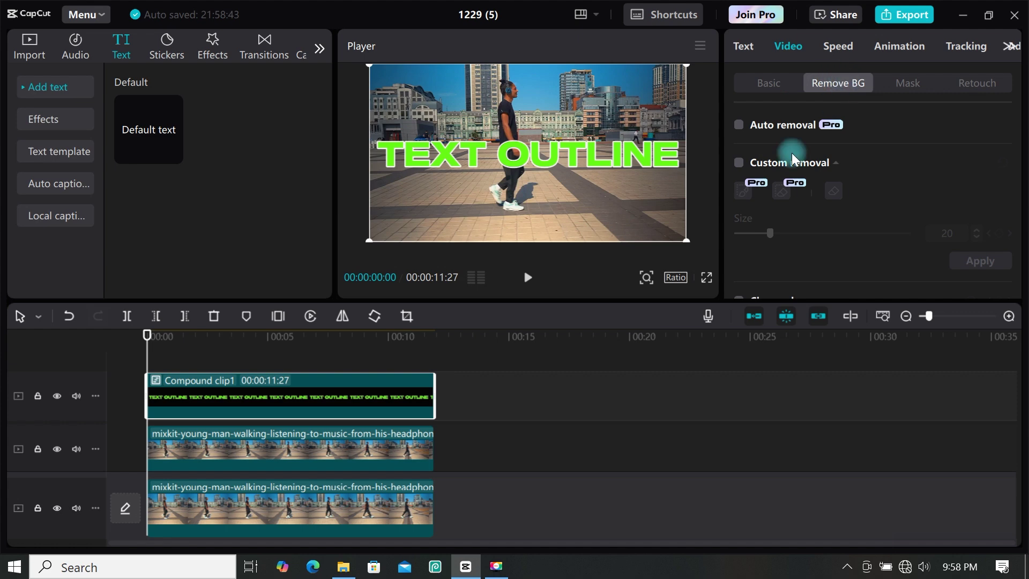
{"action": "scroll", "coordinate": [761, 171], "scroll_direction": "down", "scroll_amount": 5}
Step: Chroma-key its green fill at intensity about 45, and compound the lower copy with Alt+G
{"action": "left_click", "coordinate": [738, 144]}
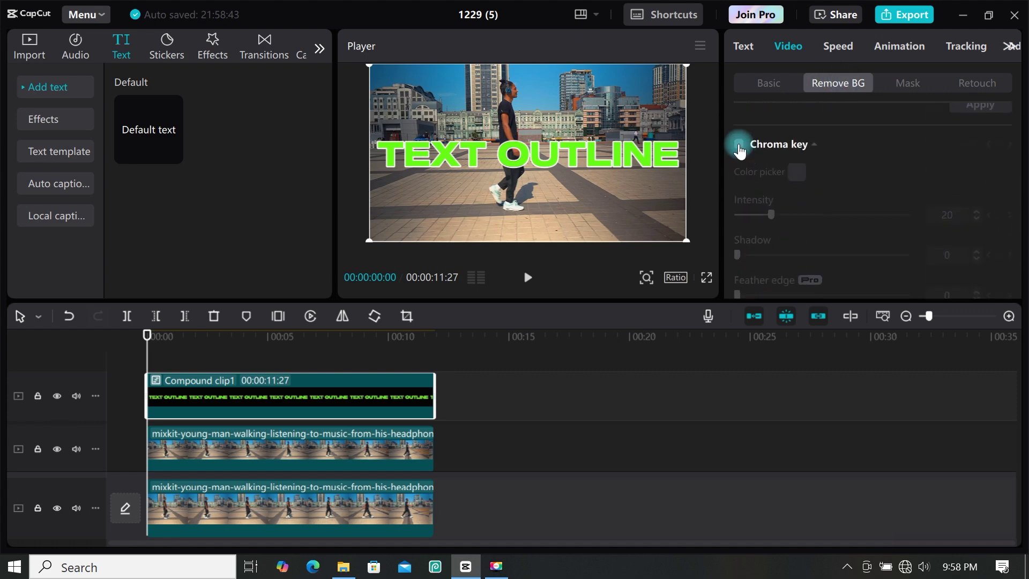
{"action": "left_click", "coordinate": [663, 164]}
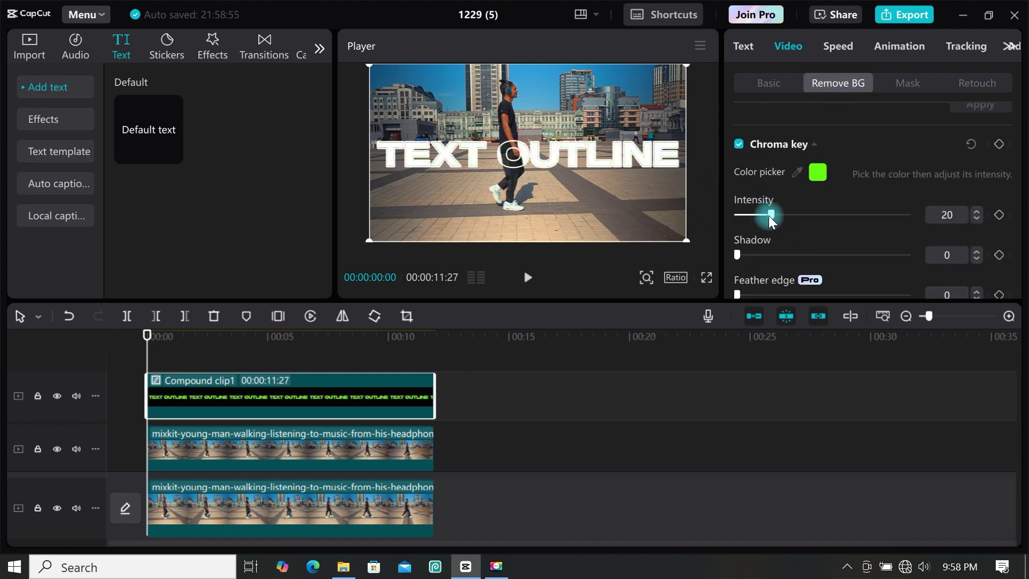
{"action": "mouse_move", "coordinate": [823, 213]}
{"action": "left_mouse_down"}
{"action": "mouse_move", "coordinate": [837, 212]}
{"action": "mouse_move", "coordinate": [814, 211]}
{"action": "left_mouse_up"}
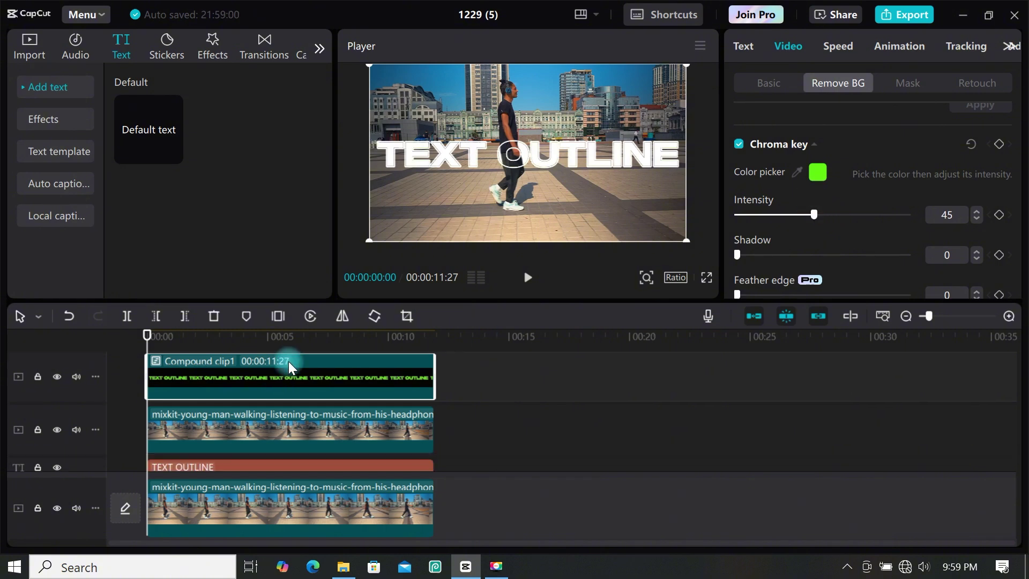
{"action": "key", "text": "alt+g"}
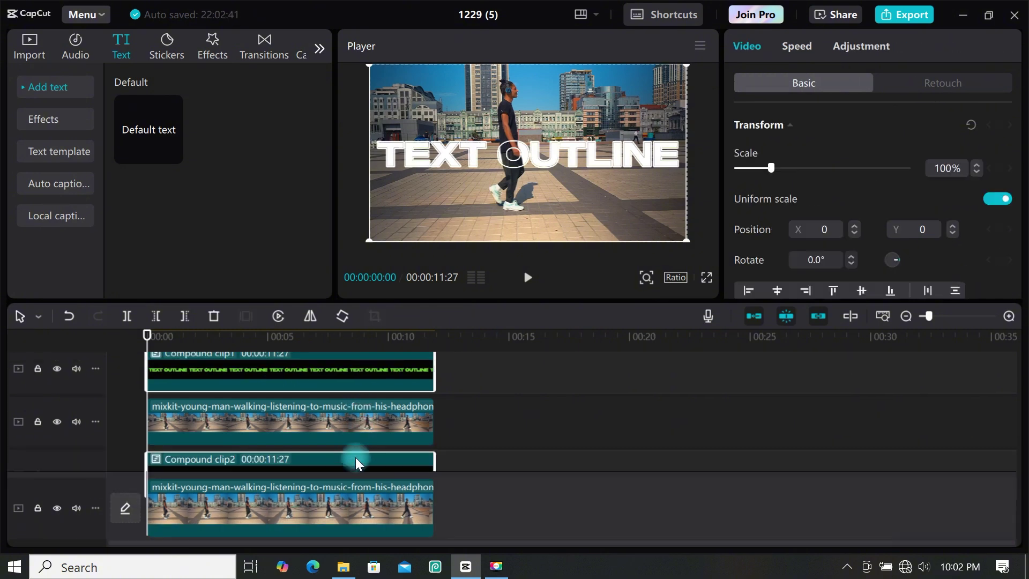
Step: Select the lower TEXT OUTLINE compound clip and bring up its Video > Basic position settings
{"action": "left_click", "coordinate": [399, 461]}
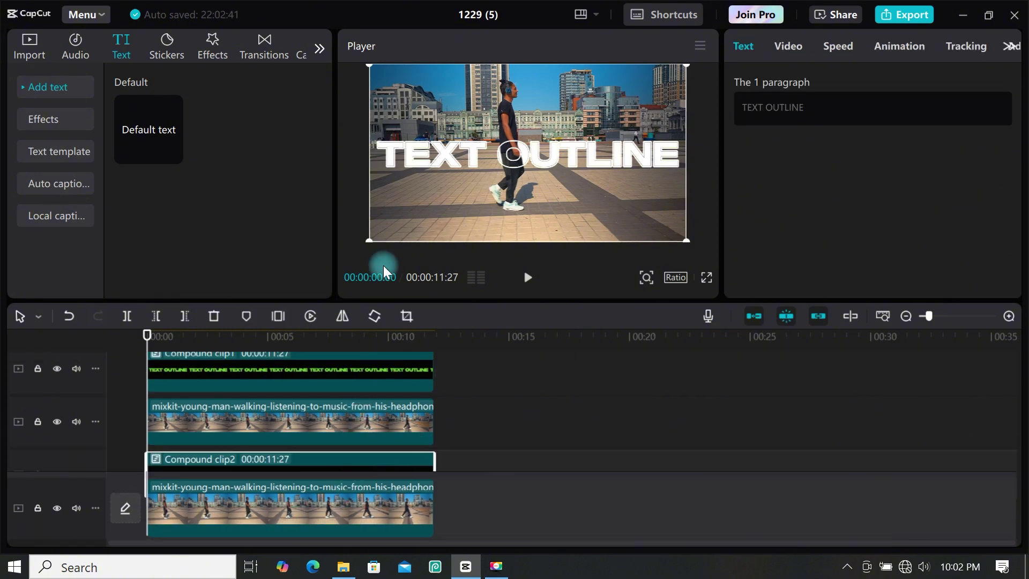
{"action": "left_click", "coordinate": [788, 46]}
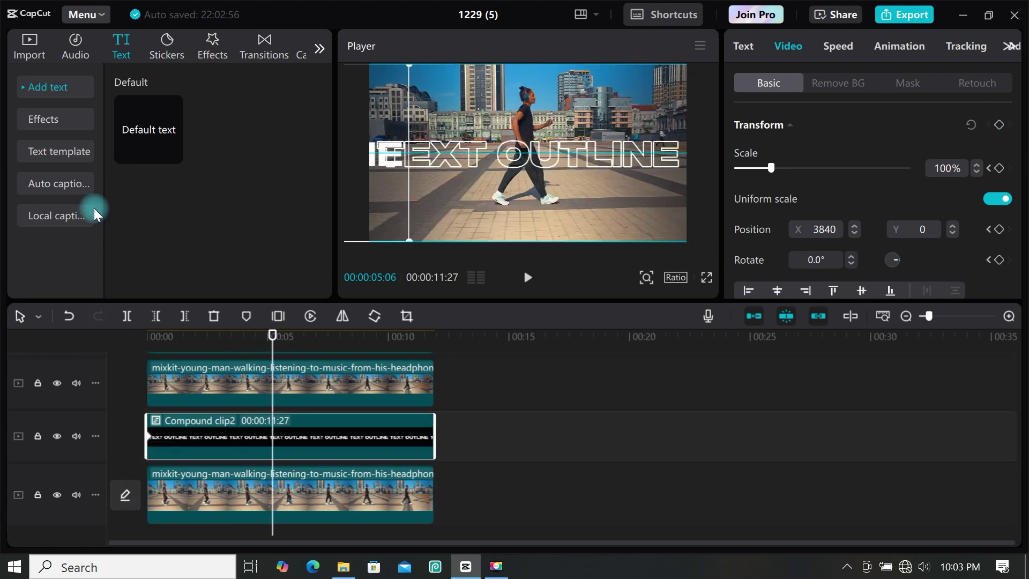
{"action": "left_click", "coordinate": [156, 346]}
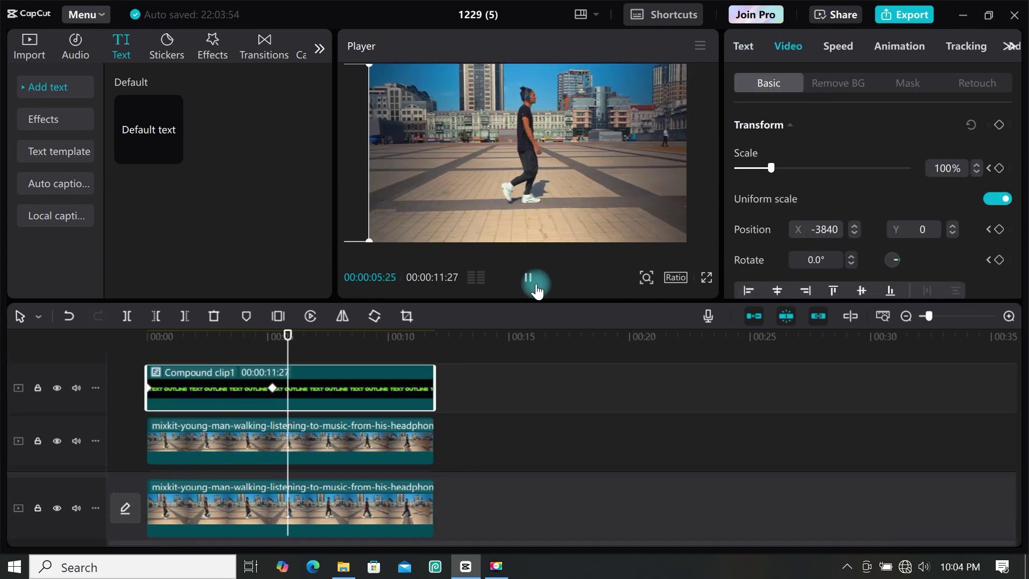